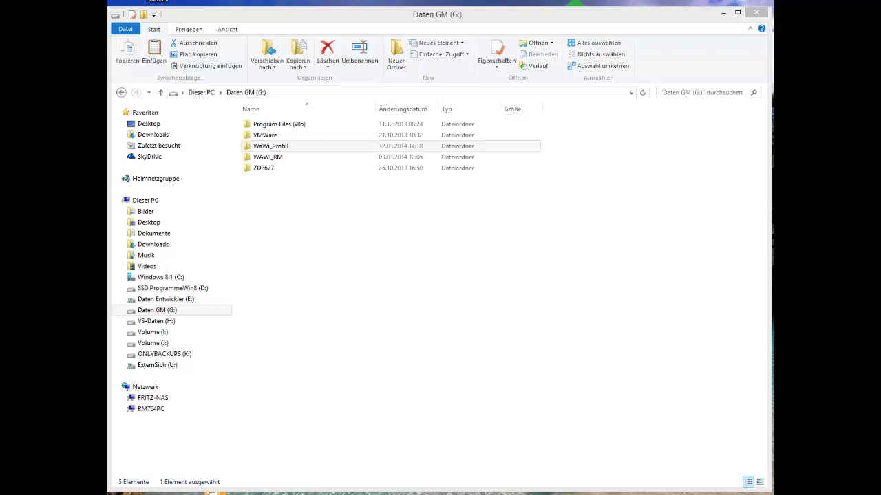
pyautogui.click(295, 157)
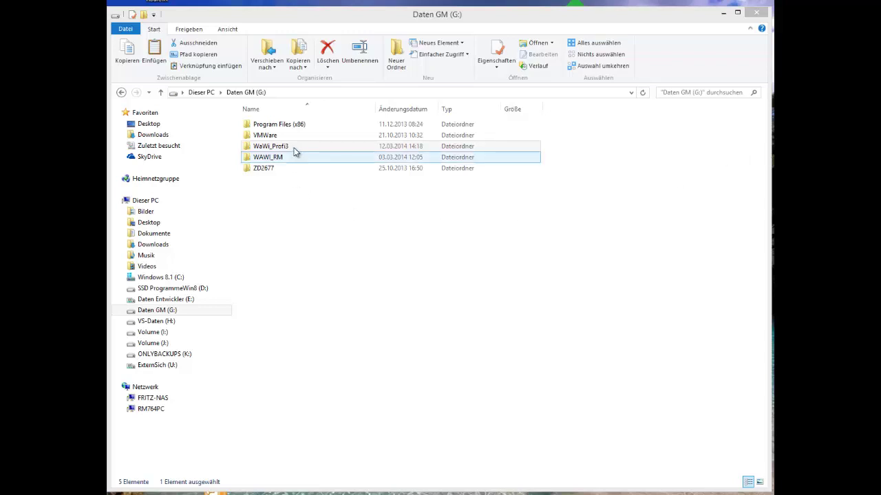
pyautogui.click(294, 148)
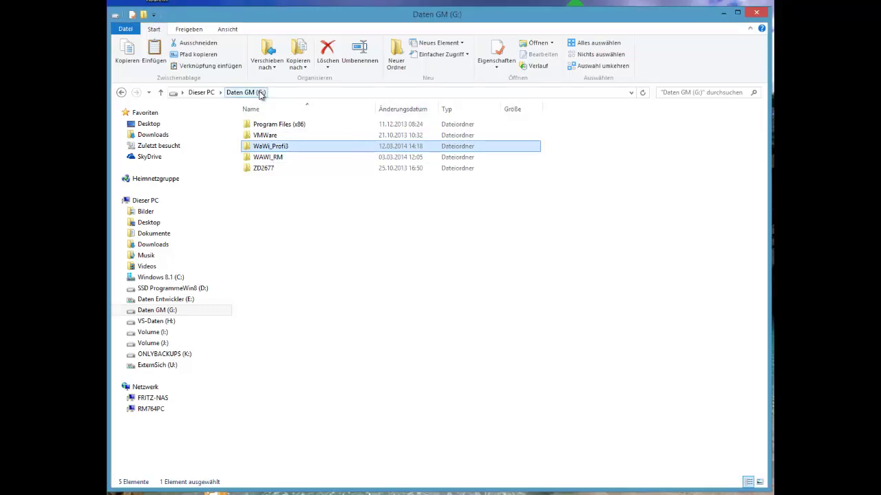
pyautogui.moveTo(286, 151)
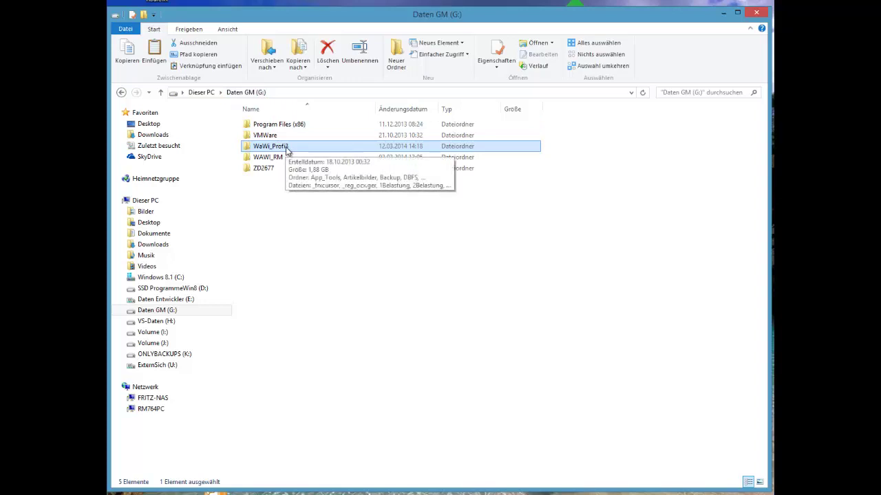
pyautogui.rightClick(287, 149)
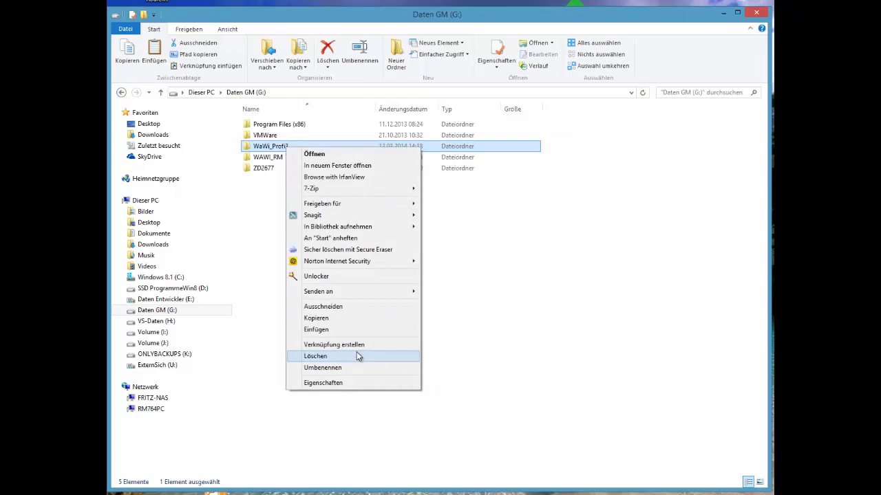
pyautogui.moveTo(363, 210)
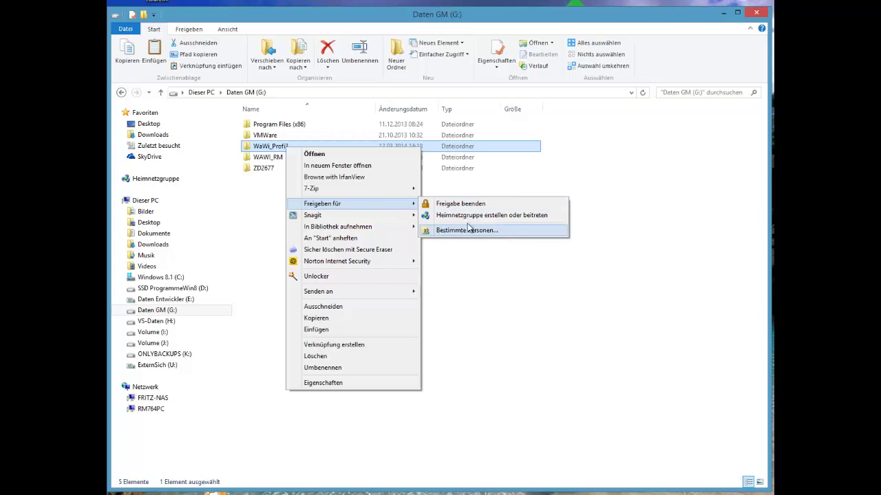
pyautogui.press('Escape')
pyautogui.press('Escape')
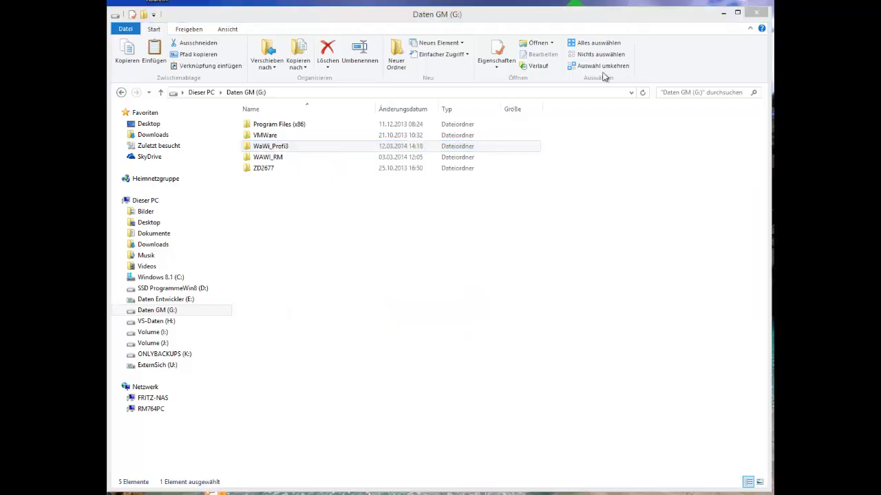
# Open the file sharing settings of the WaWi_Profi3 folder for specific people.
pyautogui.rightClick(292, 155)
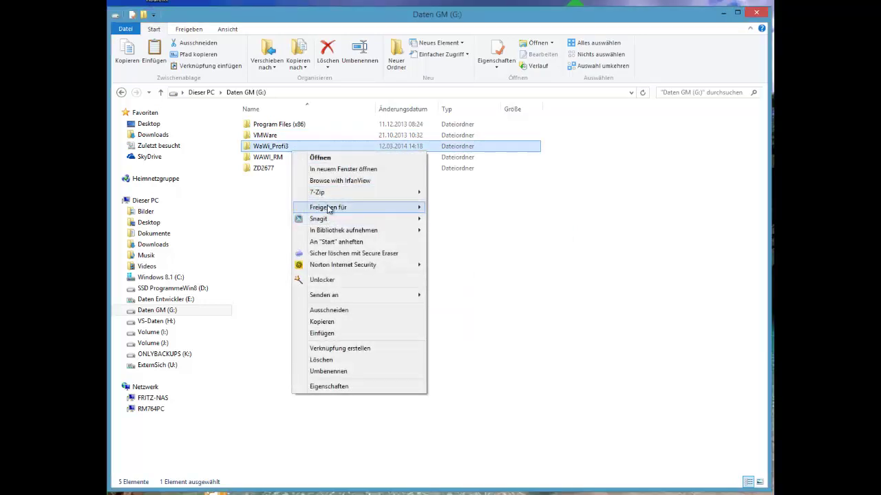
pyautogui.moveTo(326, 207)
pyautogui.click(463, 234)
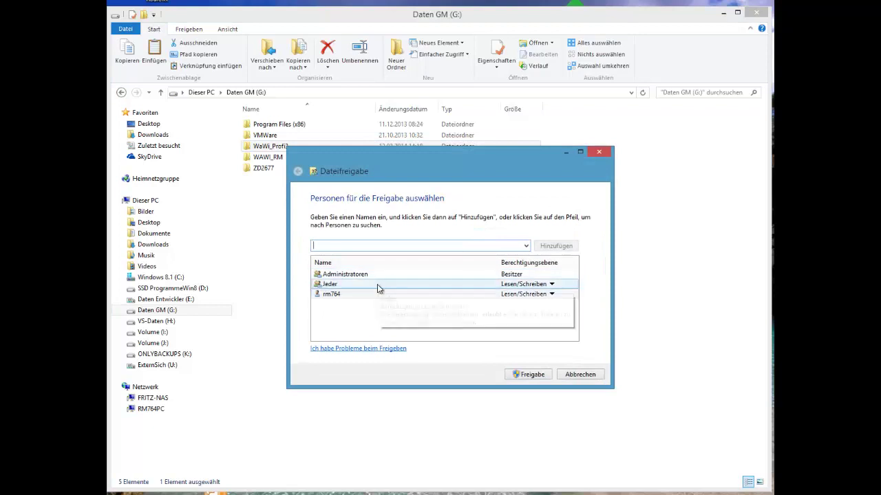
# Choose Jeder as the share recipient and remove its existing entry from the permission list.
pyautogui.click(526, 248)
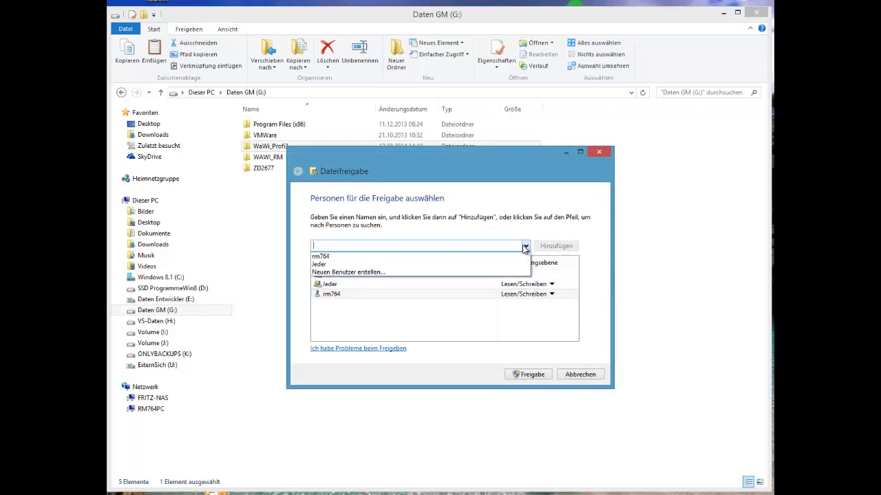
pyautogui.click(347, 266)
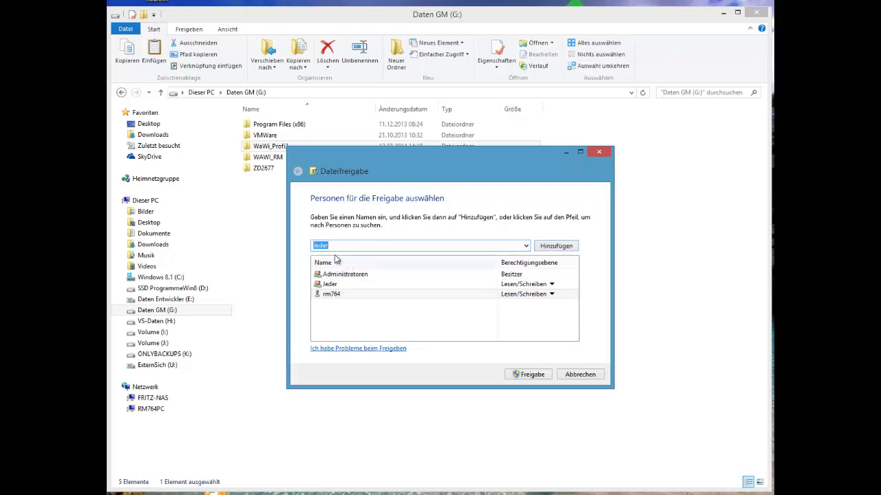
pyautogui.click(334, 245)
pyautogui.click(551, 283)
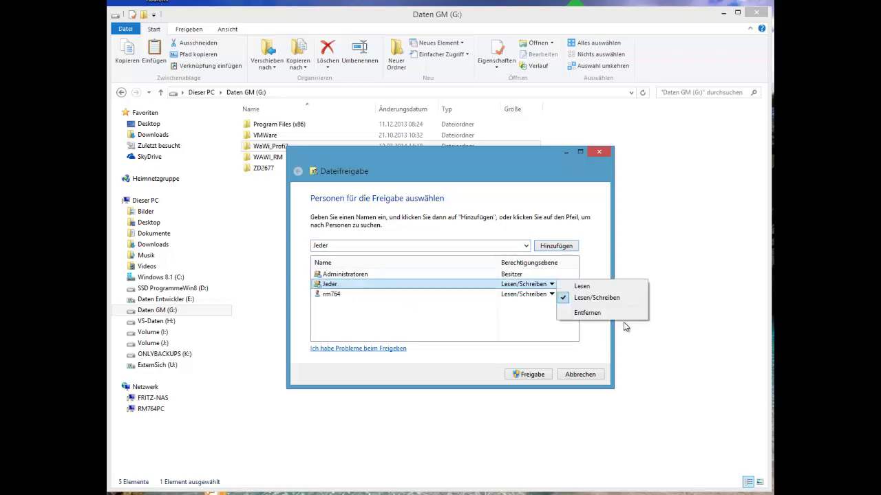
pyautogui.click(582, 313)
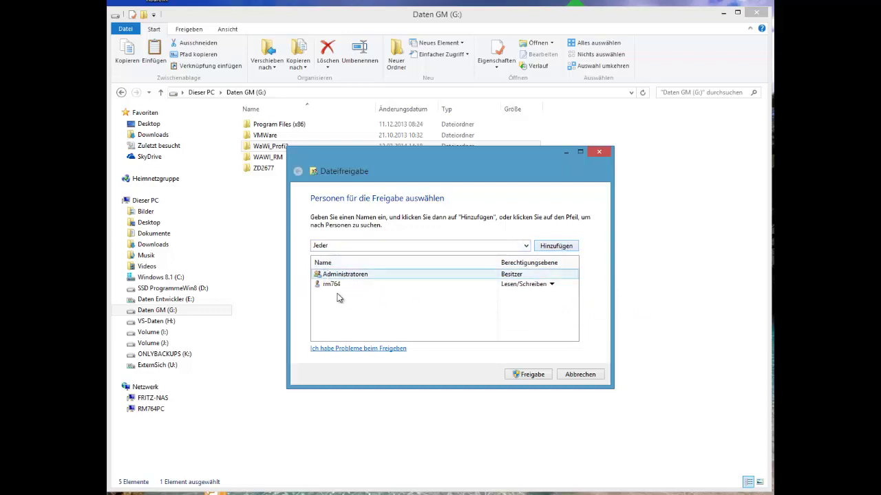
# Add Jeder to the share list and set its permission level to Lesen/Schreiben.
pyautogui.moveTo(336, 247); pyautogui.dragTo(288, 249)
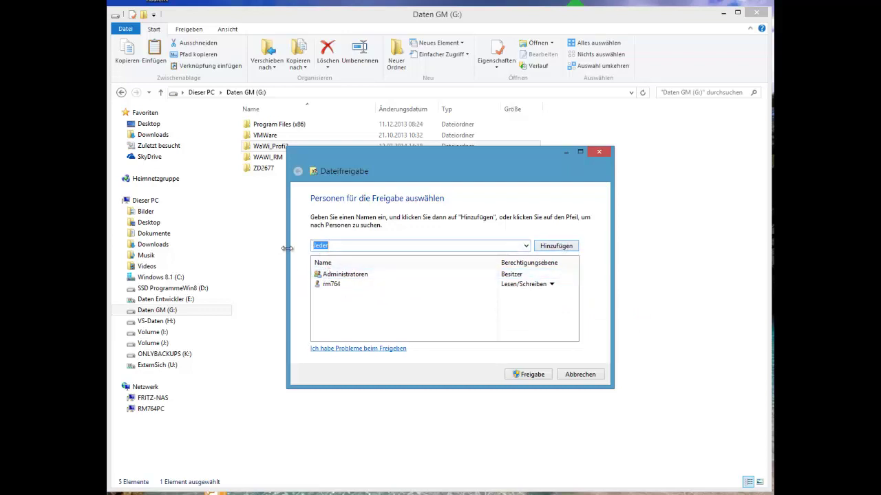
pyautogui.click(557, 246)
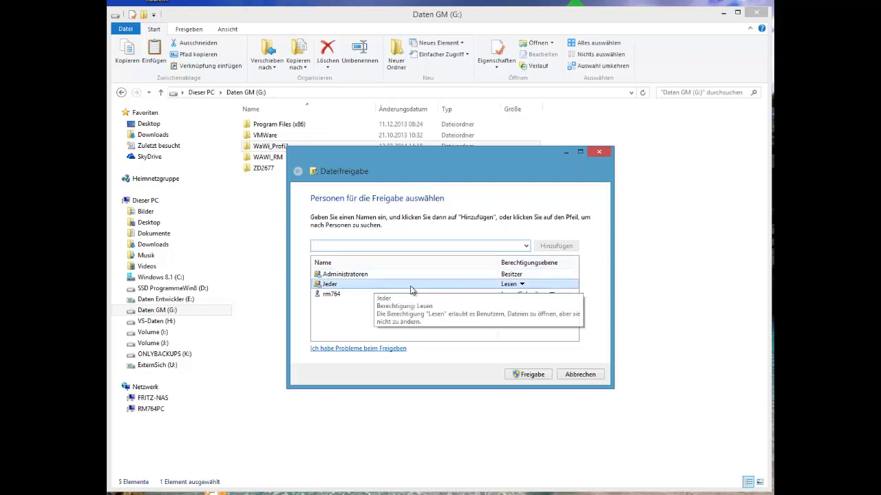
pyautogui.click(522, 284)
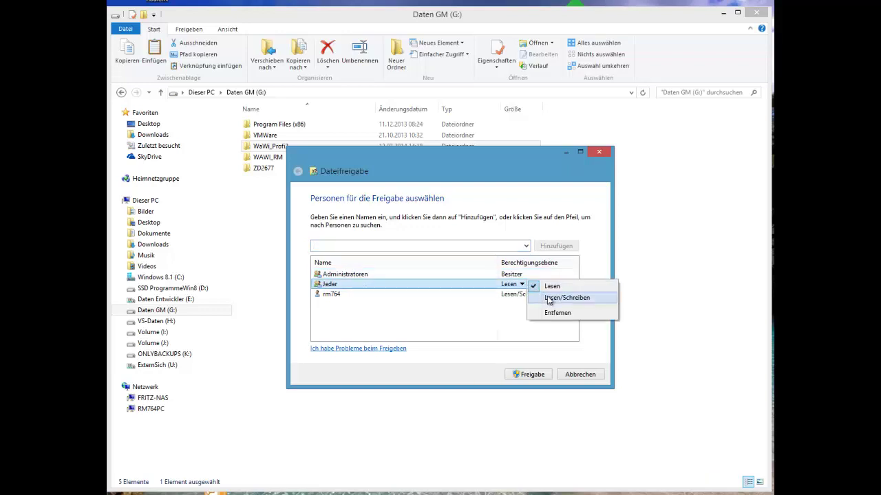
pyautogui.click(549, 299)
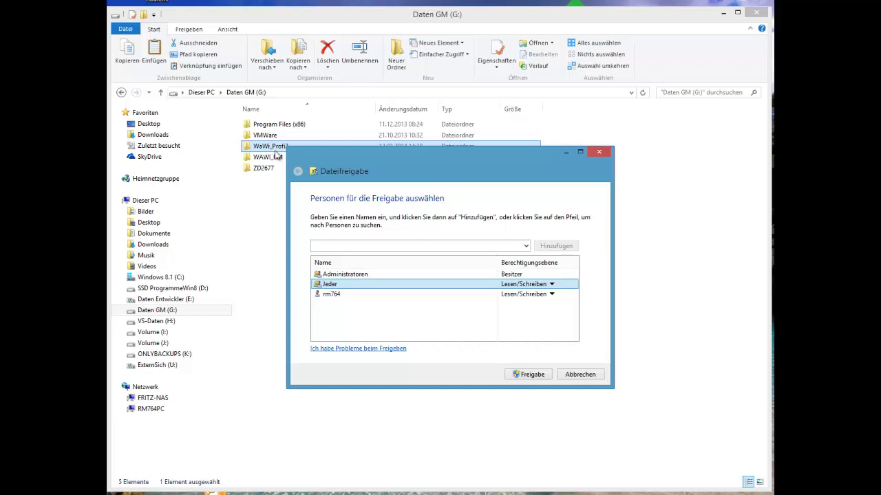
# Share the folder, change the settings of the previously shared subfolders as well, and finish the sharing wizard.
pyautogui.click(534, 379)
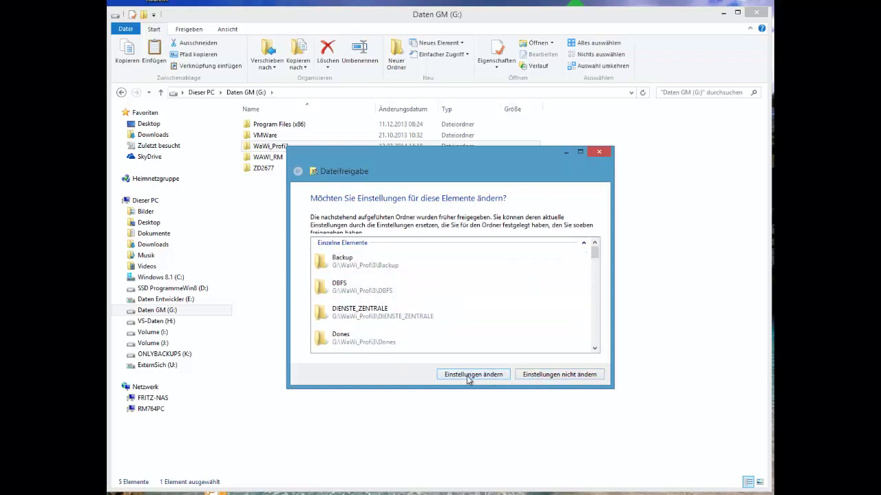
pyautogui.click(467, 375)
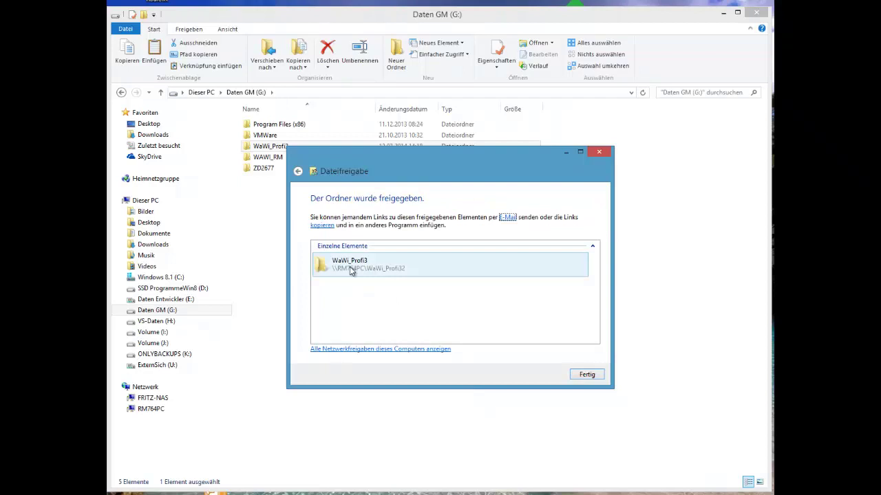
pyautogui.click(587, 375)
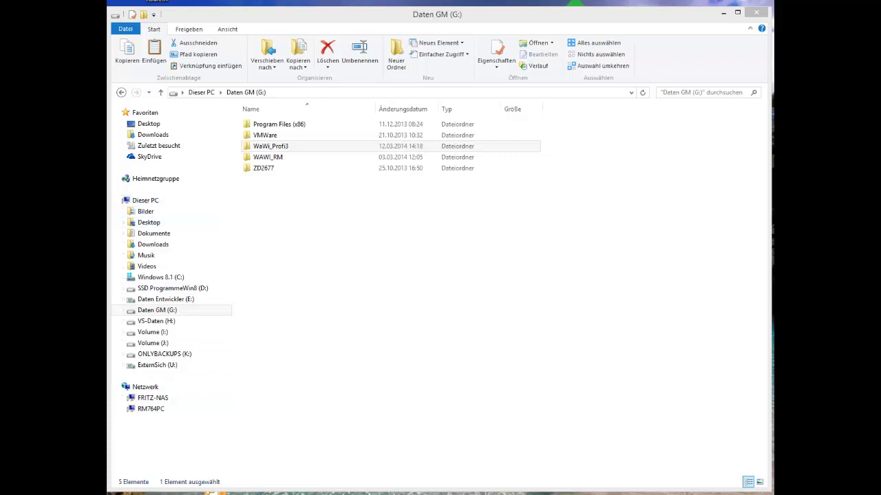
# Show the Netzwerk location and start mapping a network drive from it.
pyautogui.rightClick(147, 388)
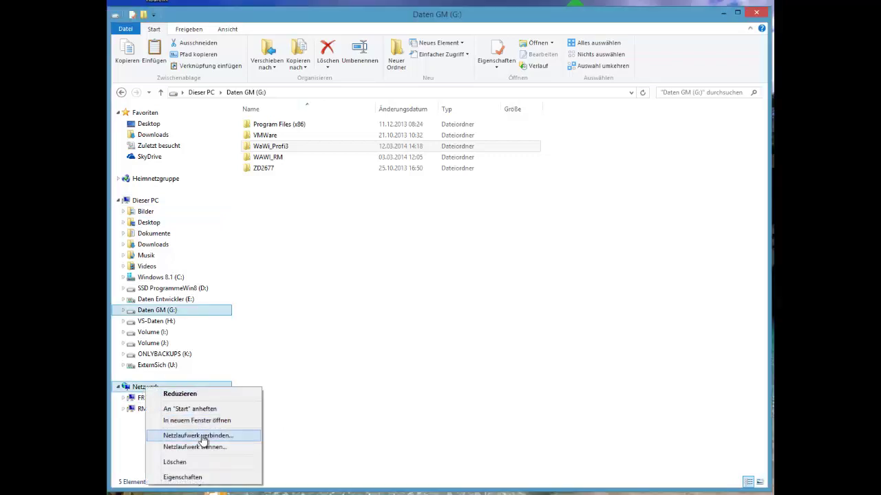
pyautogui.click(382, 389)
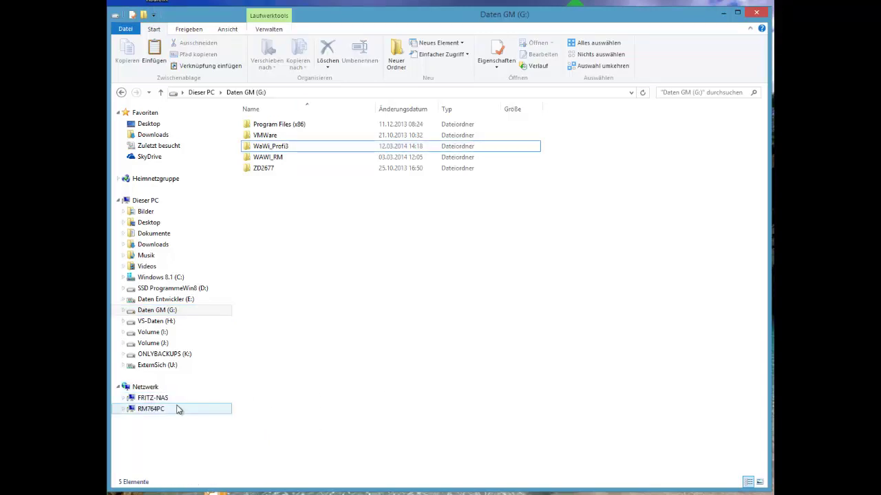
pyautogui.click(149, 389)
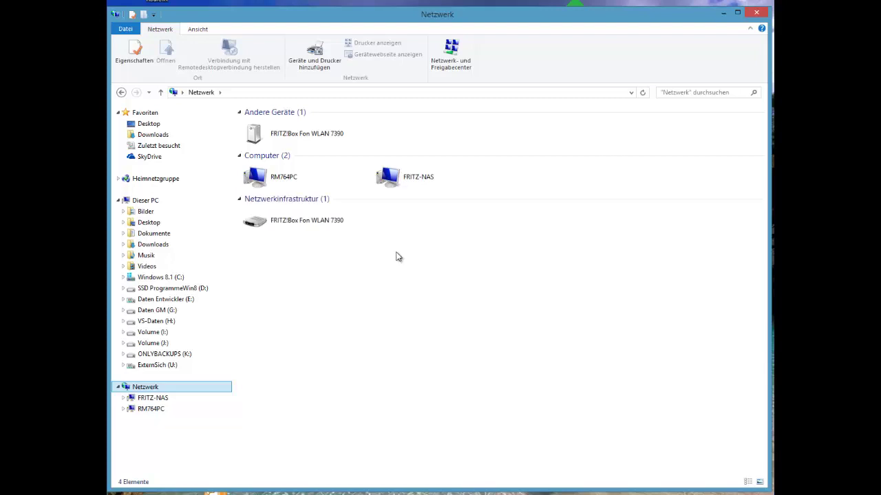
pyautogui.rightClick(157, 391)
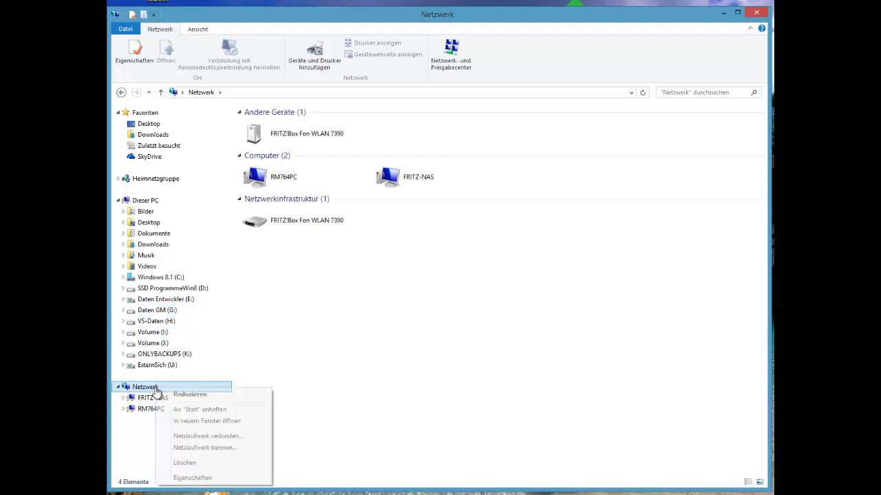
pyautogui.click(177, 438)
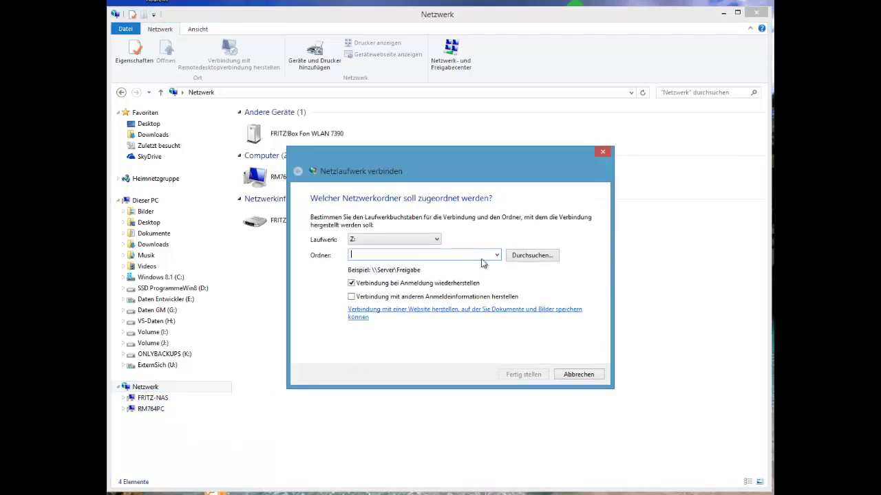
# Browse to the WaWi_Profi32 share on RM764PC and select it as the network folder.
pyautogui.click(532, 258)
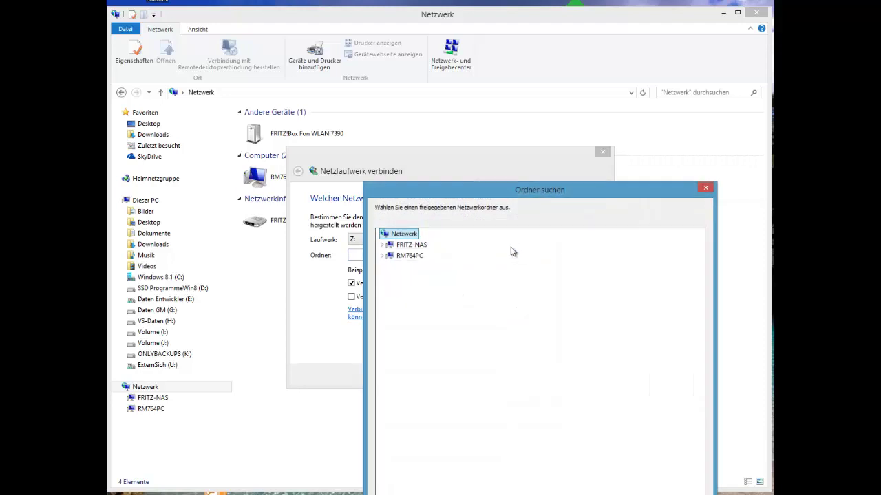
pyautogui.doubleClick(407, 257)
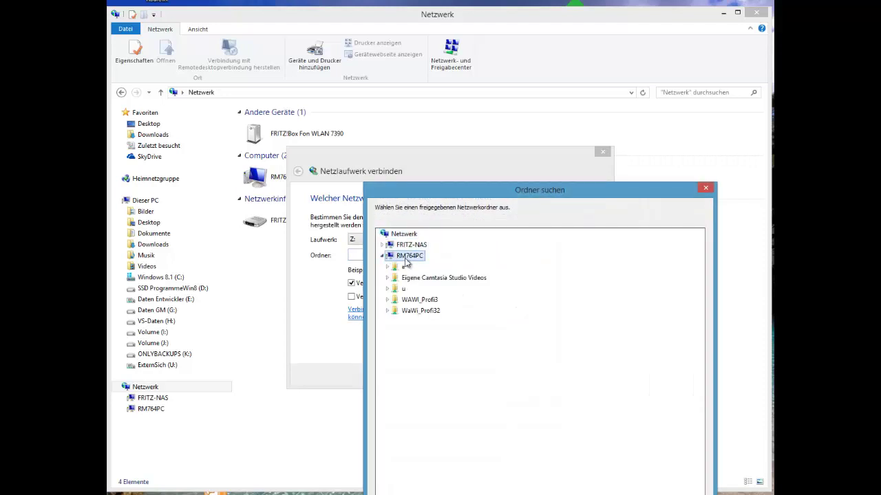
pyautogui.doubleClick(412, 311)
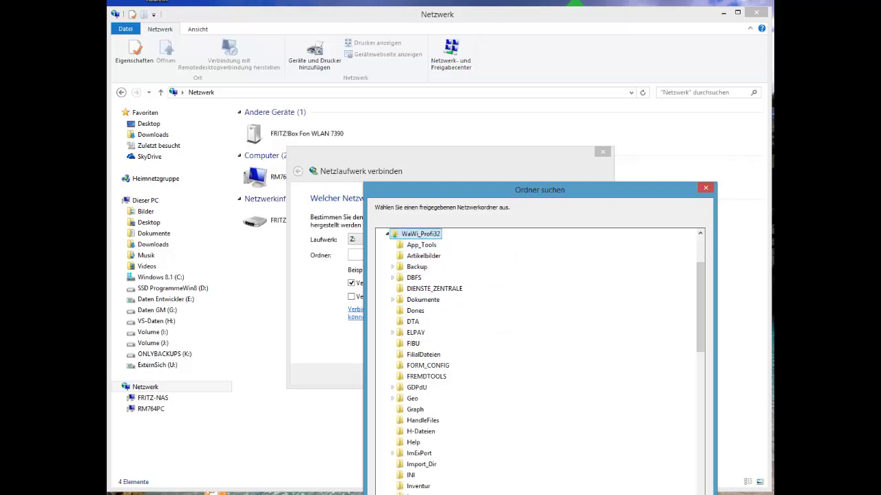
pyautogui.click(633, 494)
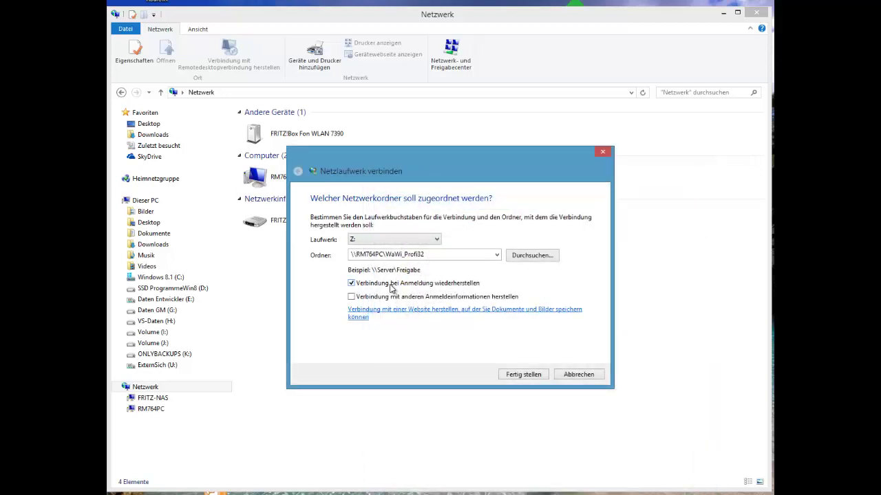
# Assign drive letter W: to the share, complete the mapping and close the drive's folder window.
pyautogui.click(376, 240)
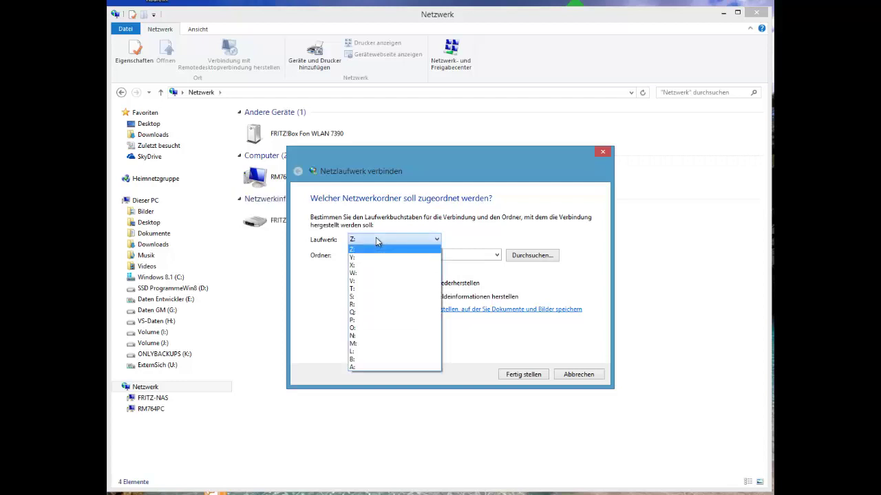
pyautogui.click(369, 275)
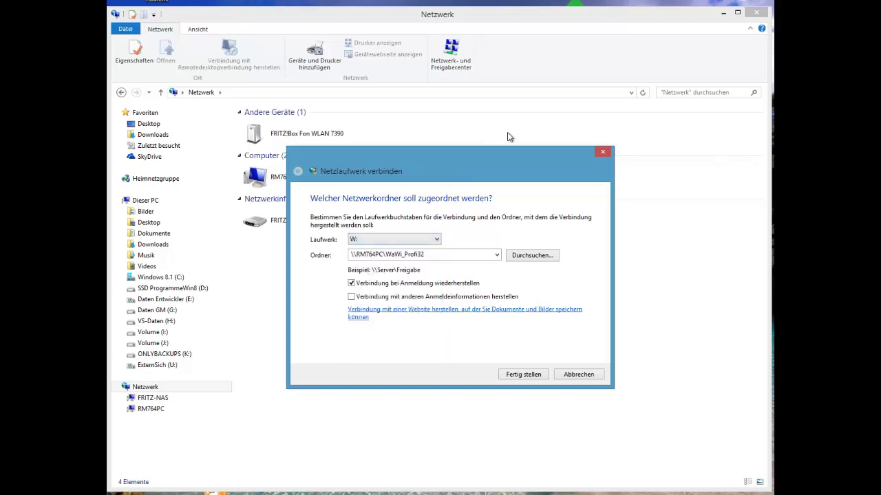
pyautogui.click(521, 377)
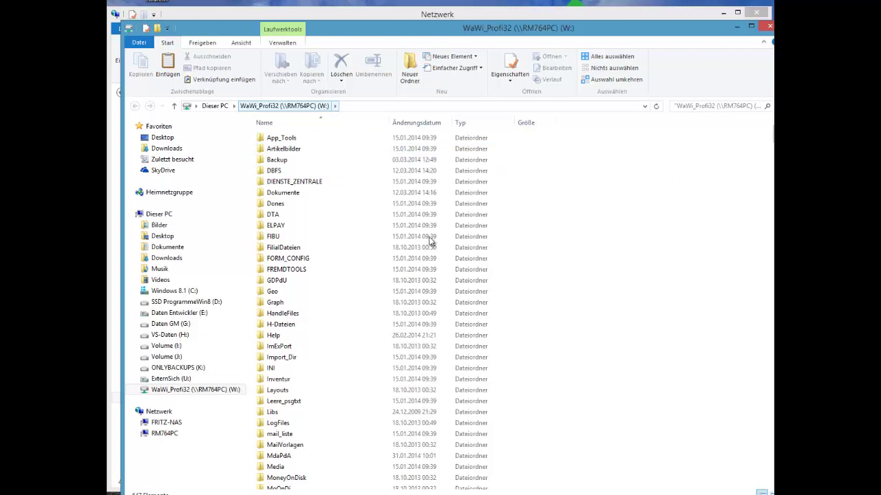
pyautogui.click(768, 28)
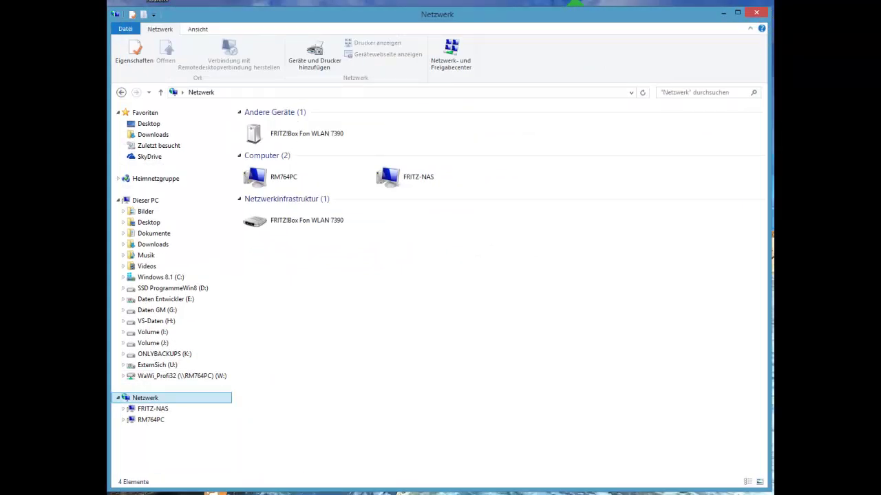
# Switch to Norton Internet Security and open the list of elements excluded from scans in its computer settings.
pyautogui.hotkey('alt', 'Tab')
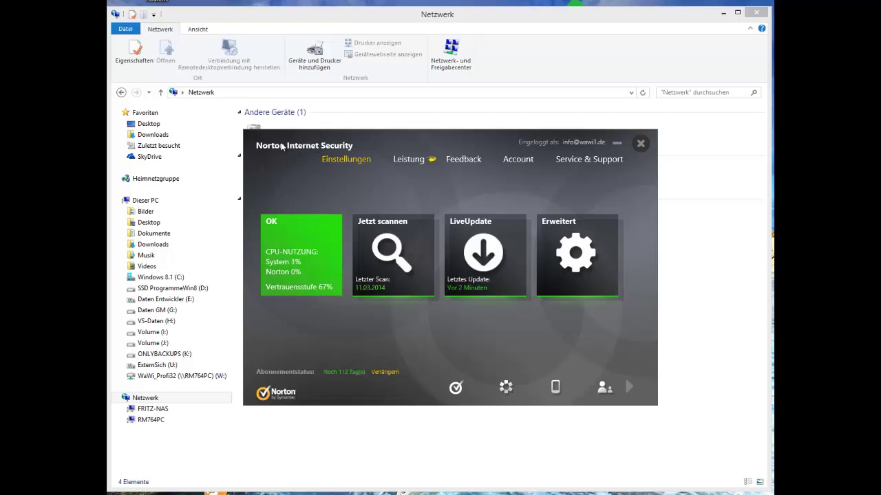
pyautogui.click(346, 159)
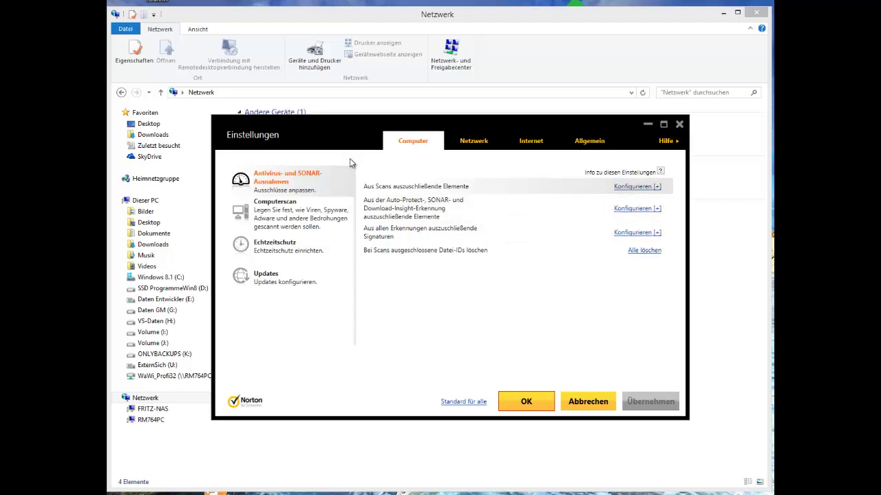
pyautogui.press('Return')
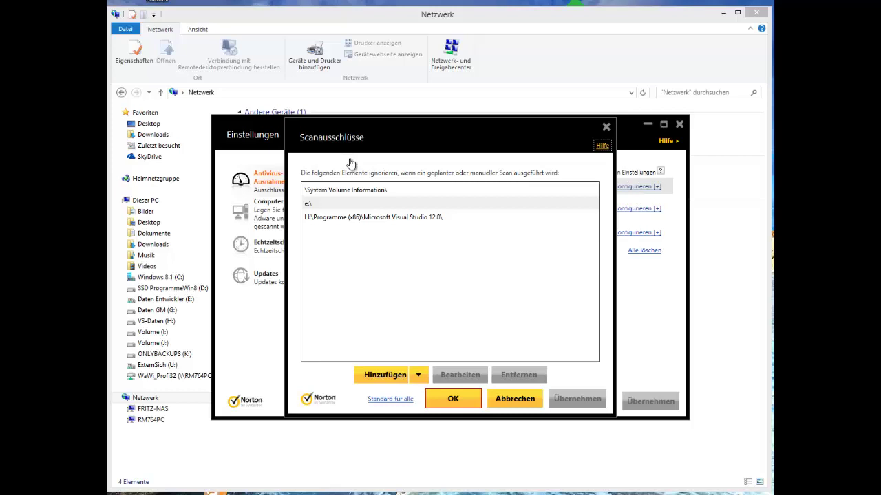
# Start a new folder entry in the scan exclusions and choose WaWi_Profi3 on drive Daten GM (G:) as its path.
pyautogui.press('Return')
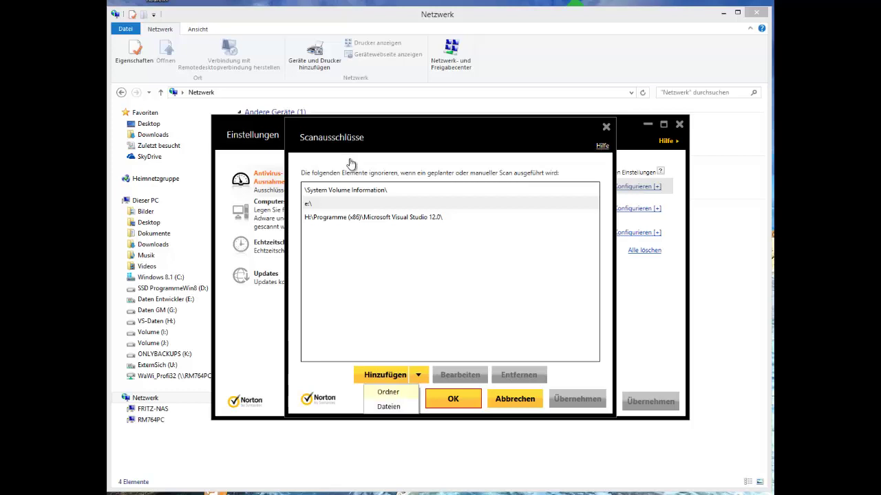
pyautogui.press('Return')
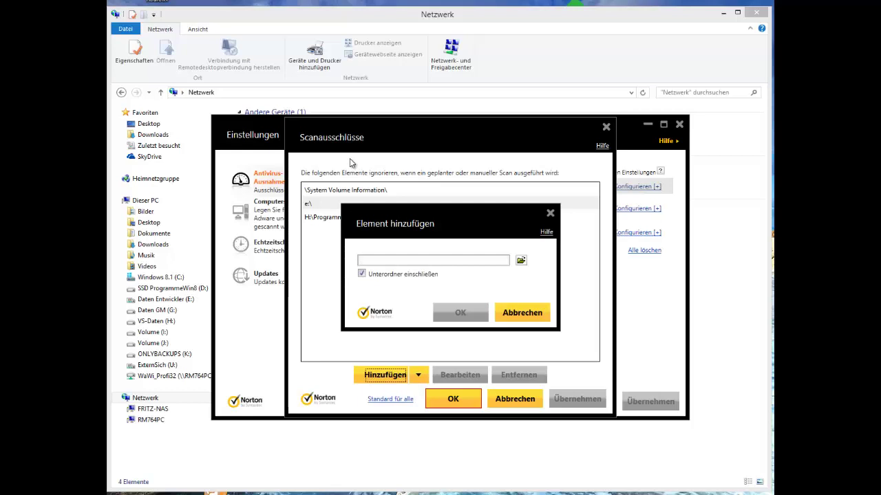
pyautogui.press('Tab')
pyautogui.press('Return')
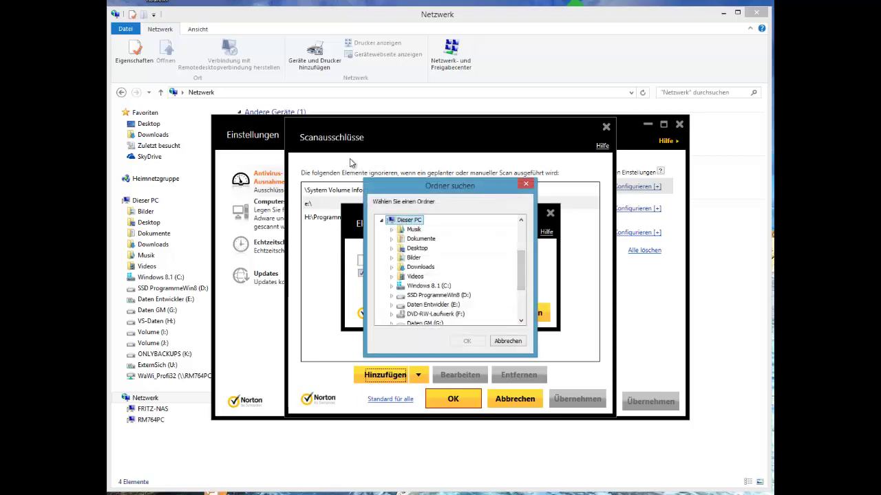
pyautogui.press('pagedown')
pyautogui.press('Down')
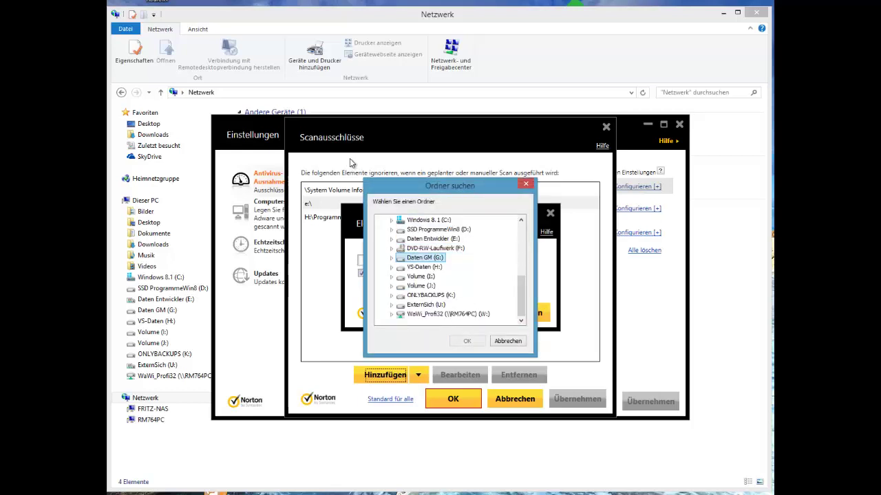
pyautogui.press('Right')
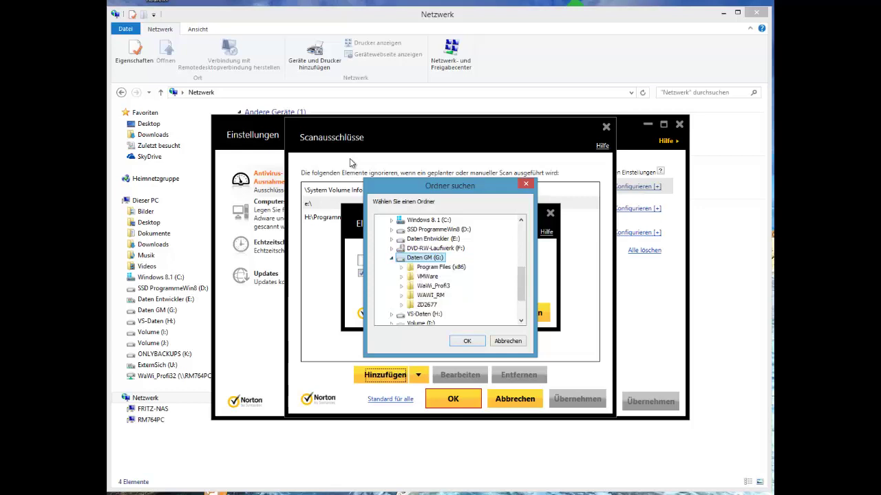
pyautogui.press('Down')
pyautogui.press('Down')
pyautogui.press('Down')
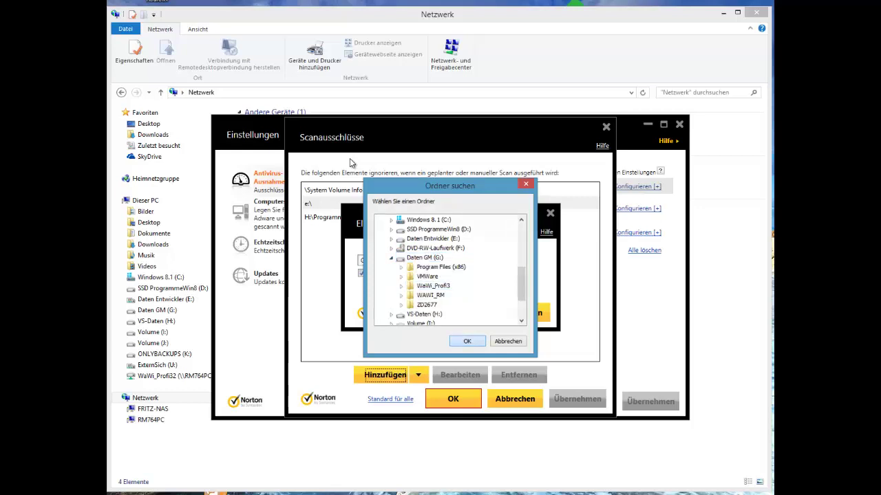
pyautogui.press('Return')
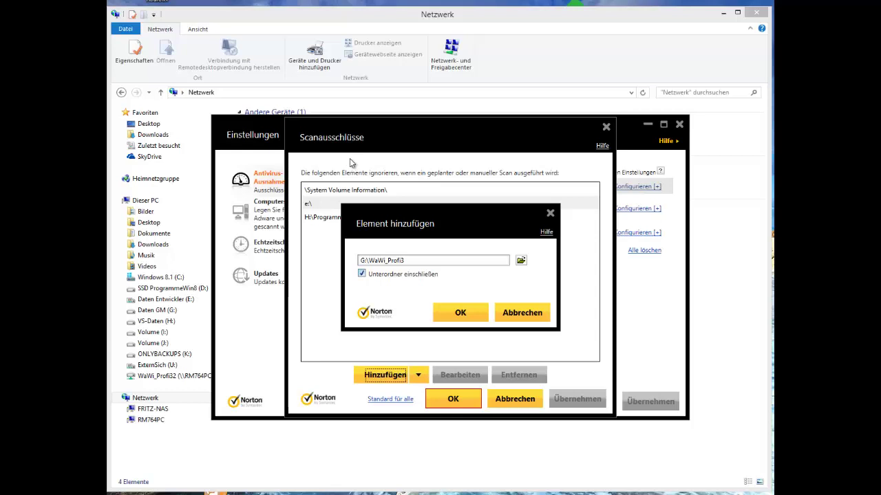
# Add the G:\WaWi_Profi3 entry with its subfolders to the scan exclusions, then apply and close the list.
pyautogui.press('Return')
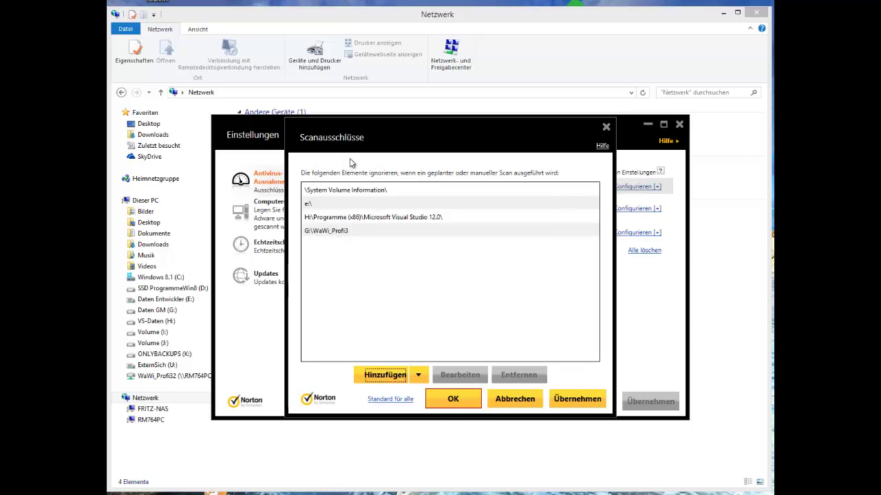
pyautogui.click(577, 399)
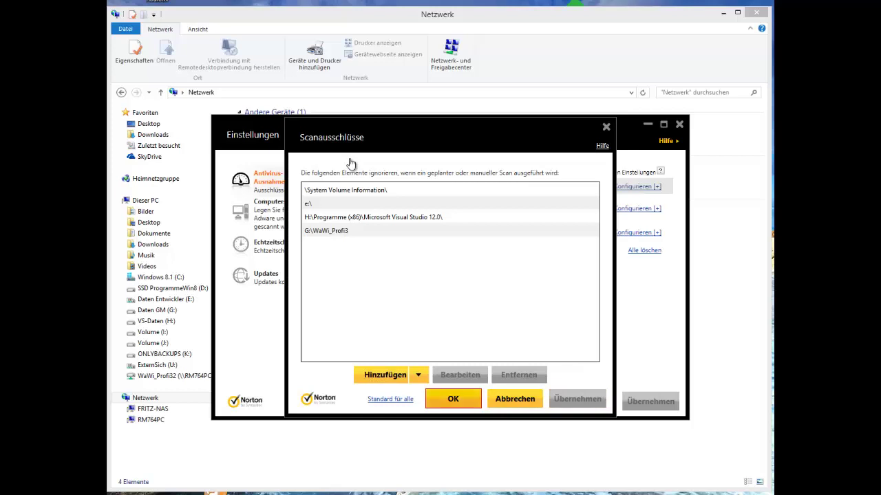
pyautogui.press('Return')
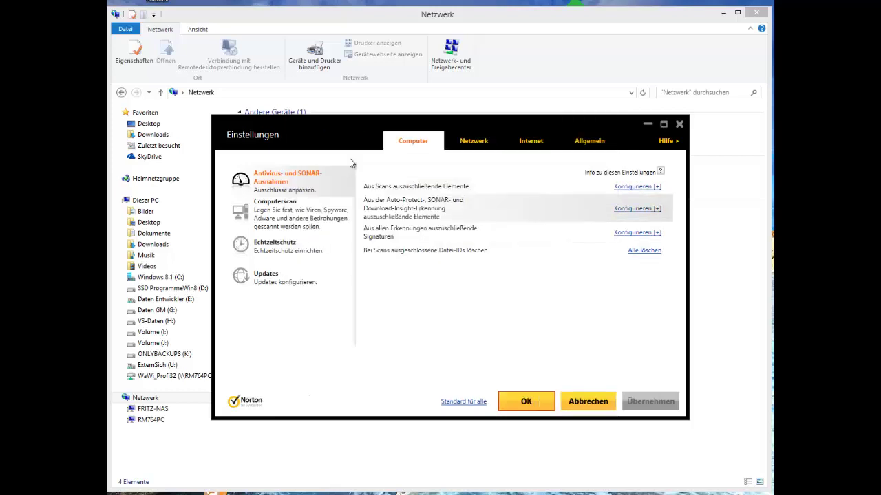
# Open the real-time exclusions for Auto-Protect, SONAR and Download-Insight and start browsing for a folder to add.
pyautogui.press('Return')
pyautogui.press('Tab')
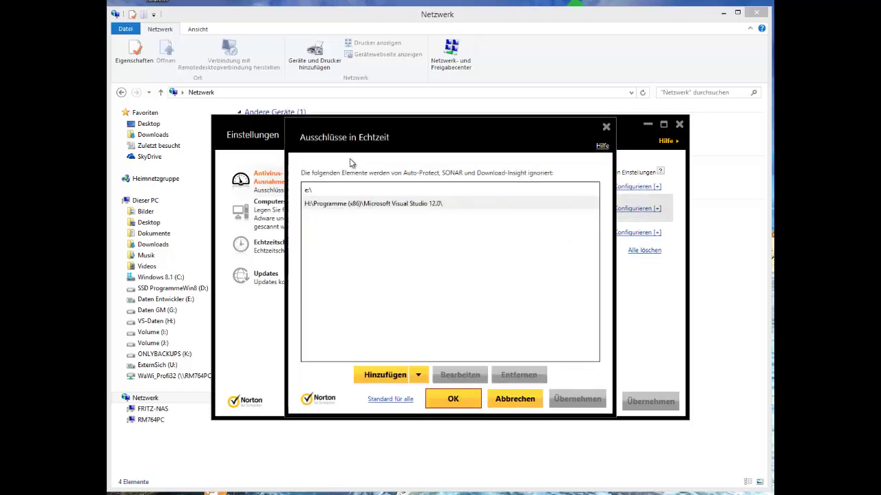
pyautogui.press('Return')
pyautogui.press('Return')
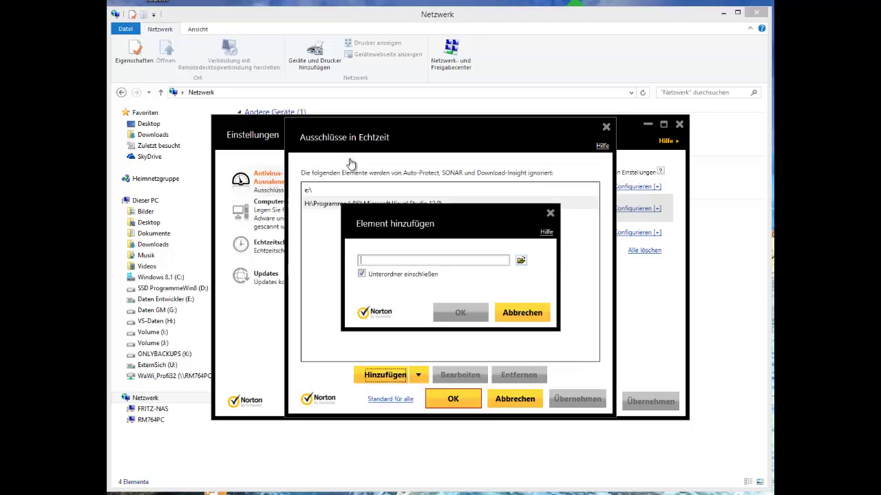
pyautogui.press('Return')
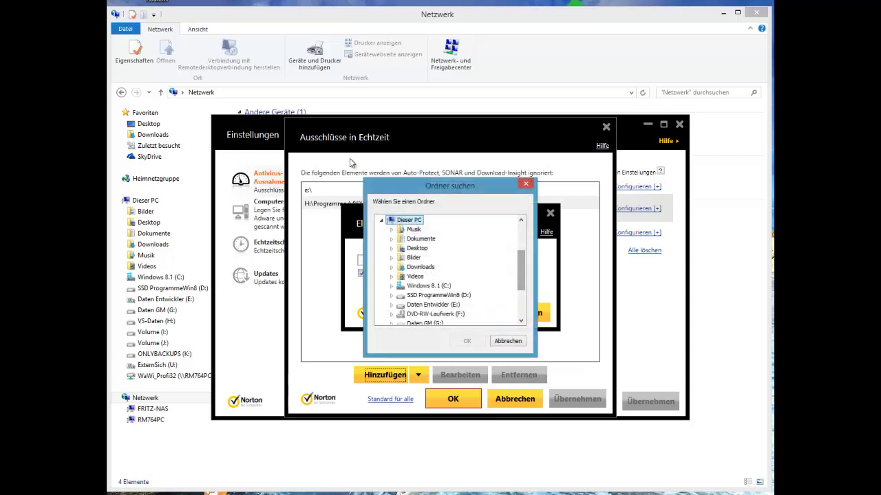
# Choose the WaWi_Profi3 folder on drive Daten GM (G:) as the path of the new real-time exclusion.
pyautogui.press('Down')
pyautogui.press('Down')
pyautogui.press('Down')
pyautogui.press('Down')
pyautogui.press('Down')
pyautogui.press('Down')
pyautogui.press('Down')
pyautogui.press('Down')
pyautogui.press('Down')
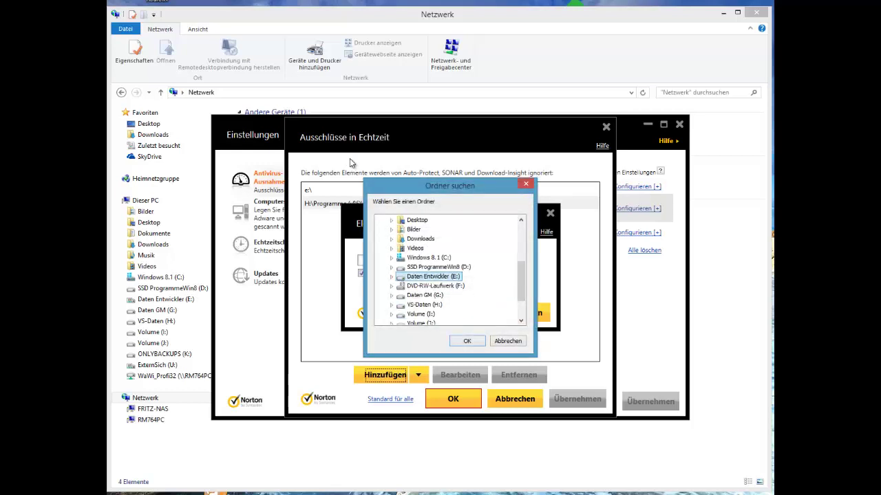
pyautogui.press('Down')
pyautogui.press('Down')
pyautogui.press('Right')
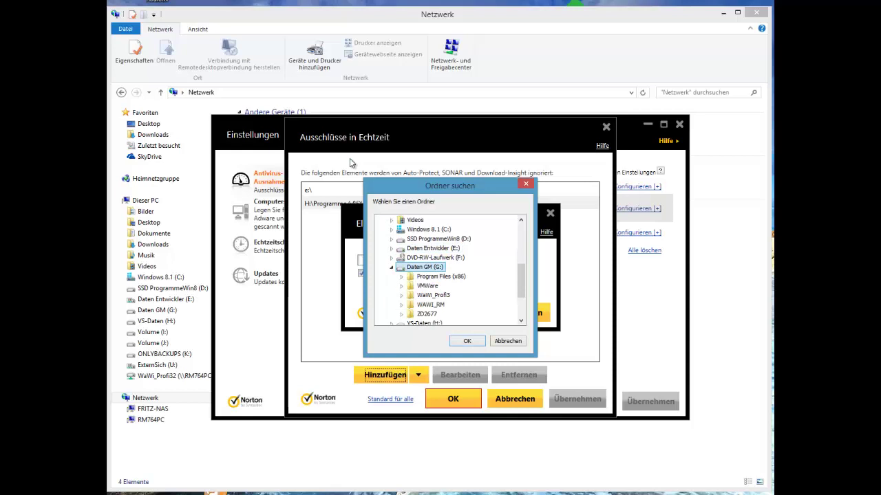
pyautogui.press('Down')
pyautogui.press('Down')
pyautogui.press('Down')
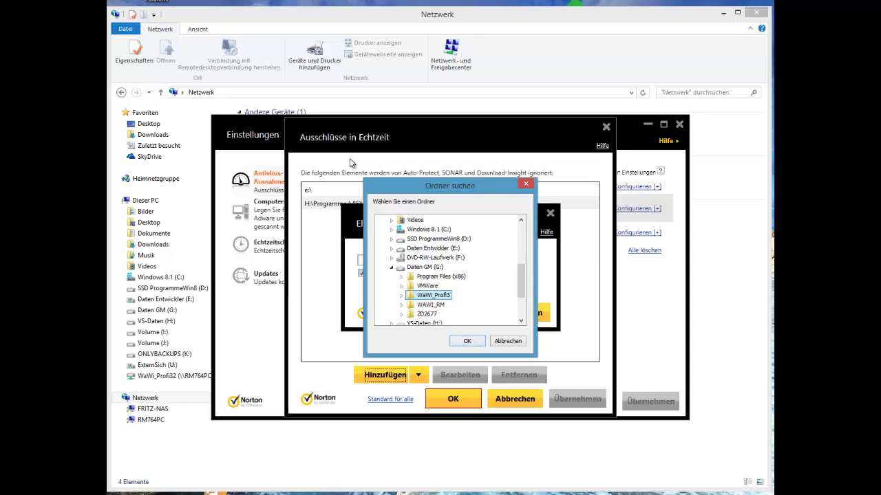
pyautogui.press('Return')
pyautogui.press('Return')
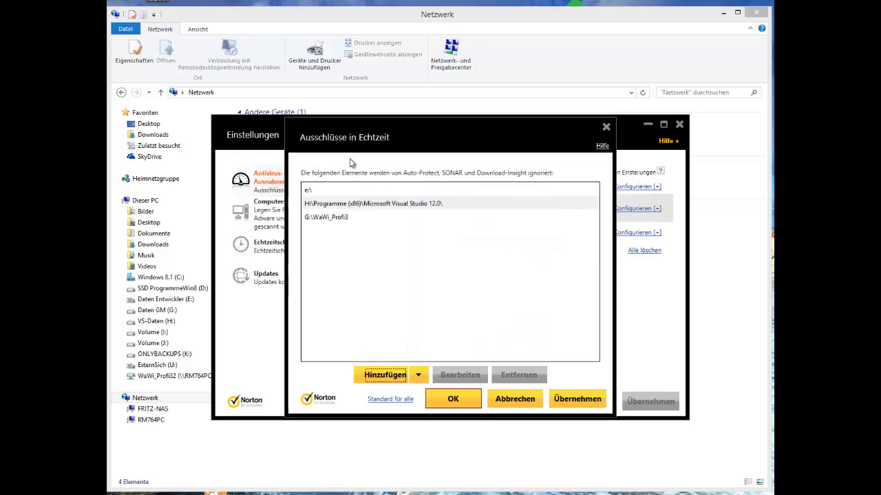
# Add the G:\WaWi_Profi3 entry to the real-time exclusions, then apply and close the list.
pyautogui.click(577, 399)
pyautogui.click(454, 399)
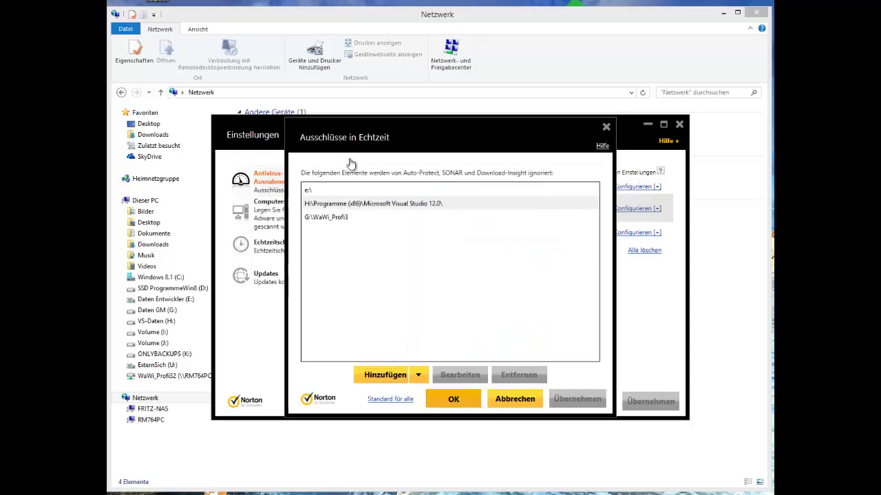
pyautogui.press('Return')
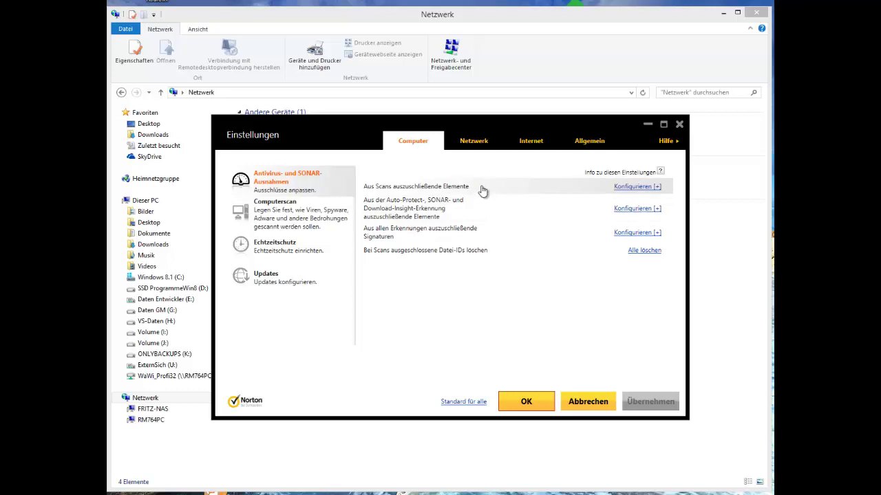
# Close and reopen the Norton settings, and show the list of elements excluded from scans.
pyautogui.click(587, 401)
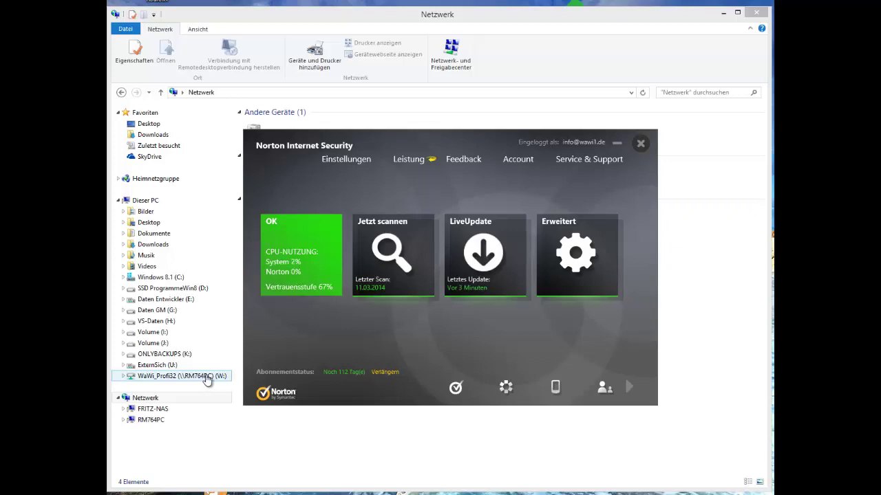
pyautogui.click(349, 160)
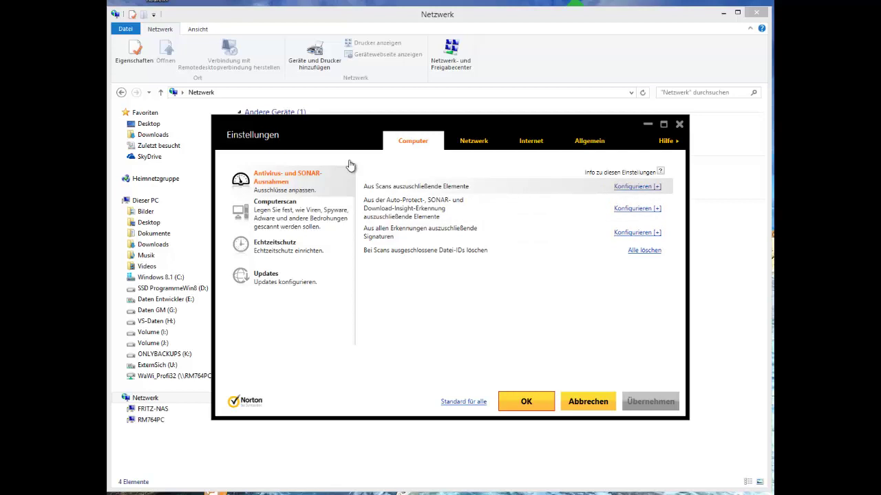
pyautogui.click(637, 187)
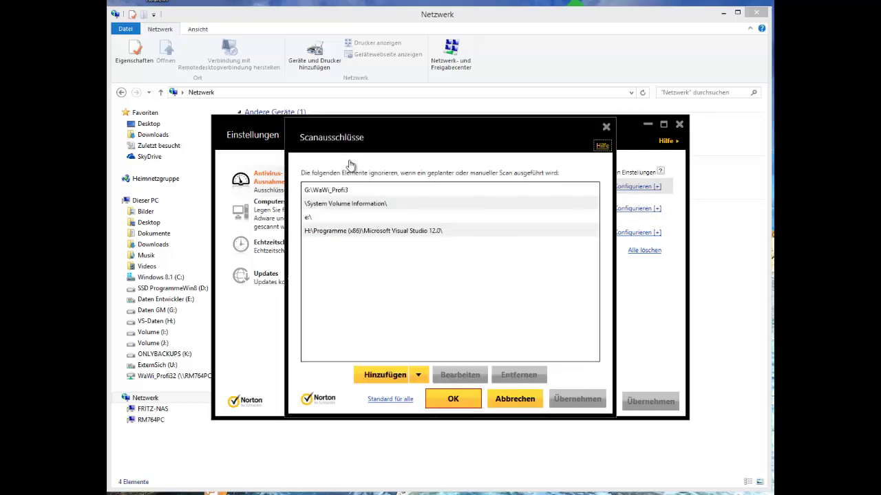
# Exclude the entire WaWi_Profi32 network drive W: from scans, and apply the updated exclusion list.
pyautogui.press('Down')
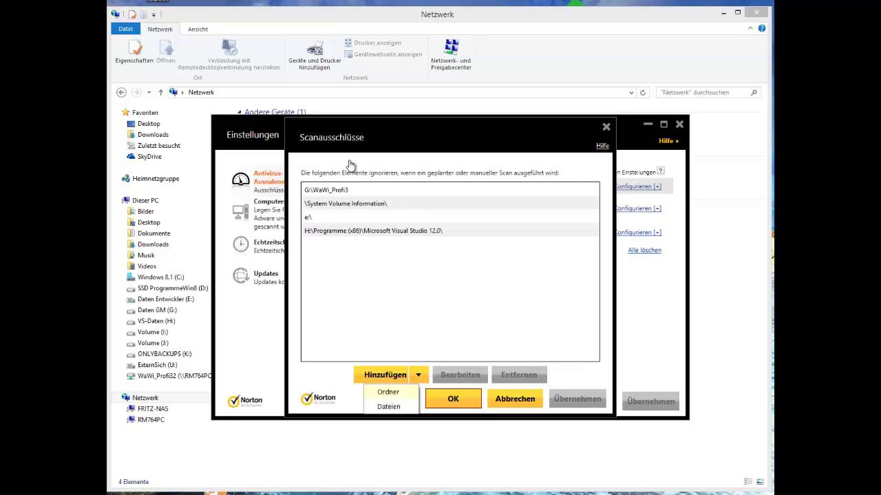
pyautogui.press('Return')
pyautogui.click(521, 260)
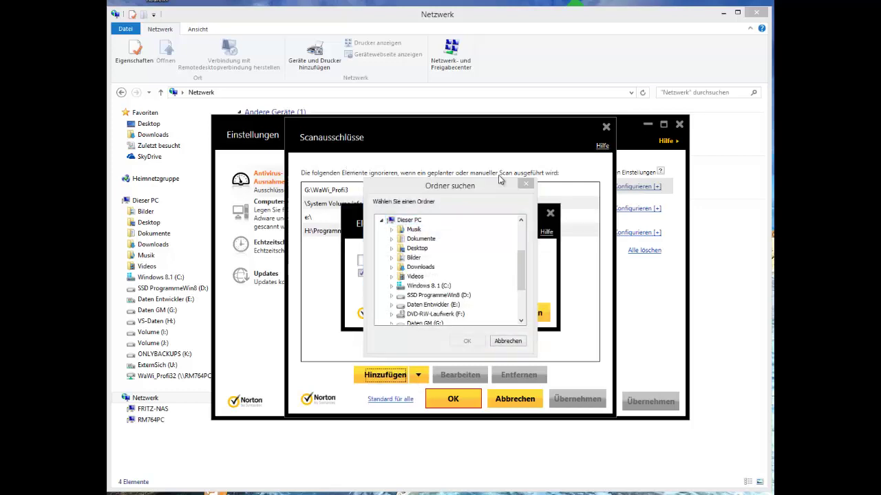
pyautogui.click(523, 313)
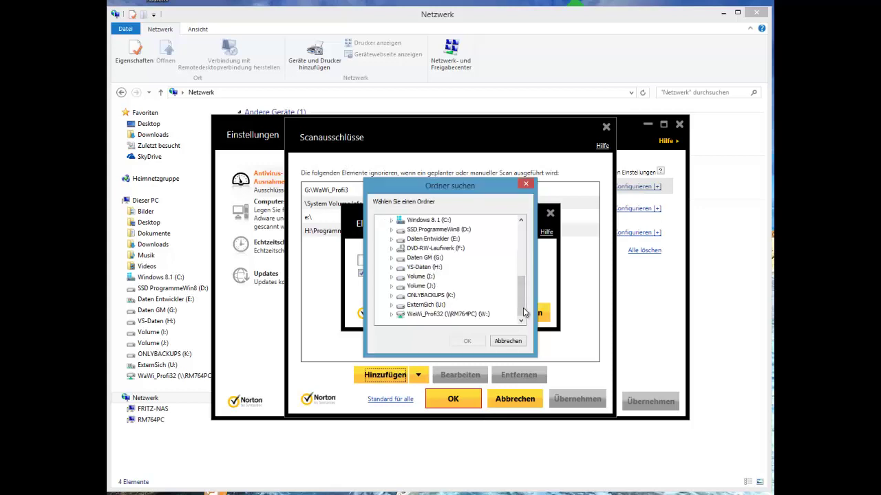
pyautogui.press('End')
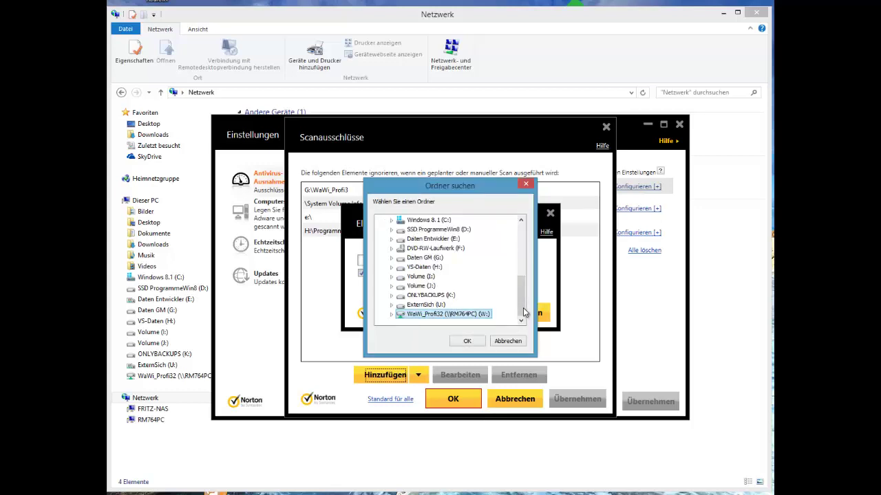
pyautogui.press('Return')
pyautogui.press('Return')
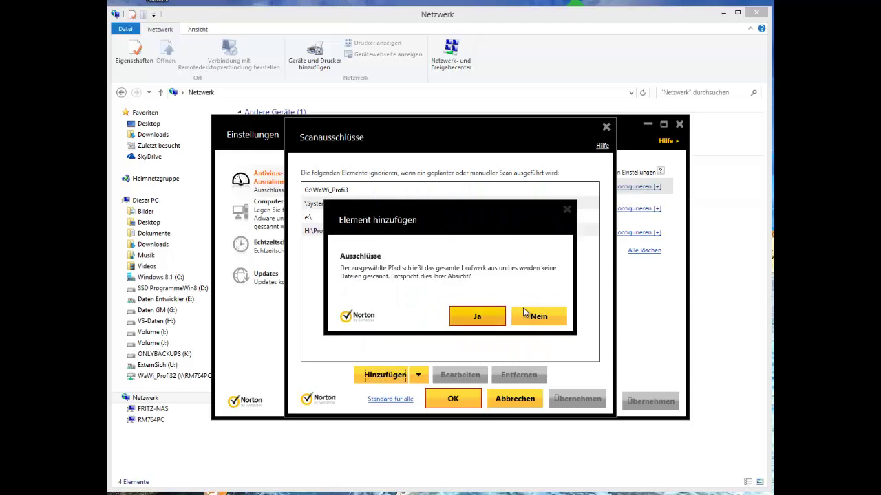
pyautogui.press('Return')
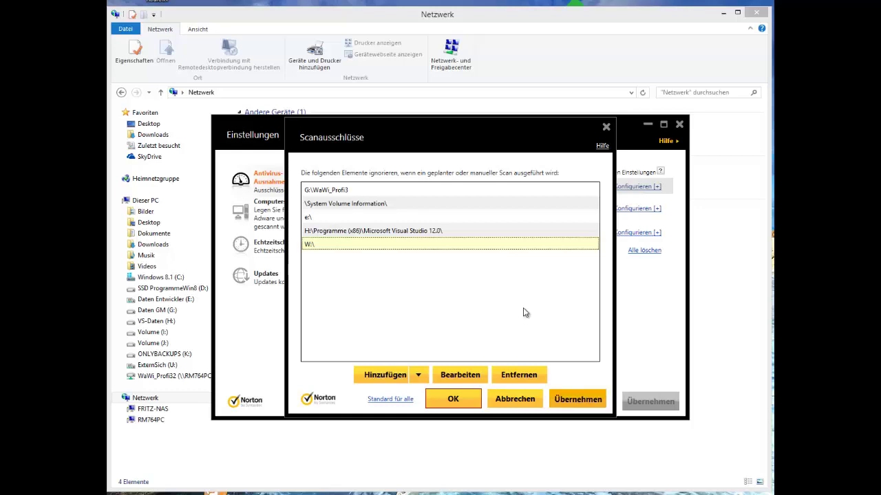
pyautogui.click(577, 399)
pyautogui.click(453, 399)
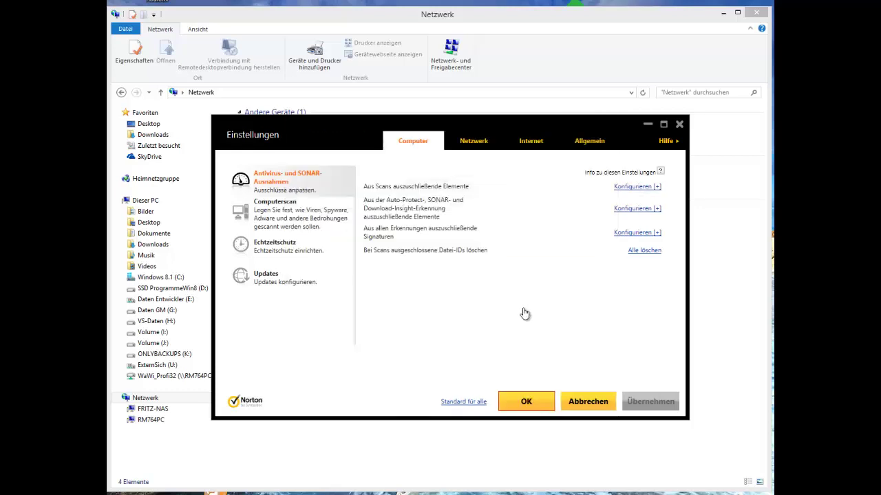
# Reopen the real-time exclusions for Auto-Protect, SONAR and Download-Insight and start browsing for another folder to add.
pyautogui.click(638, 208)
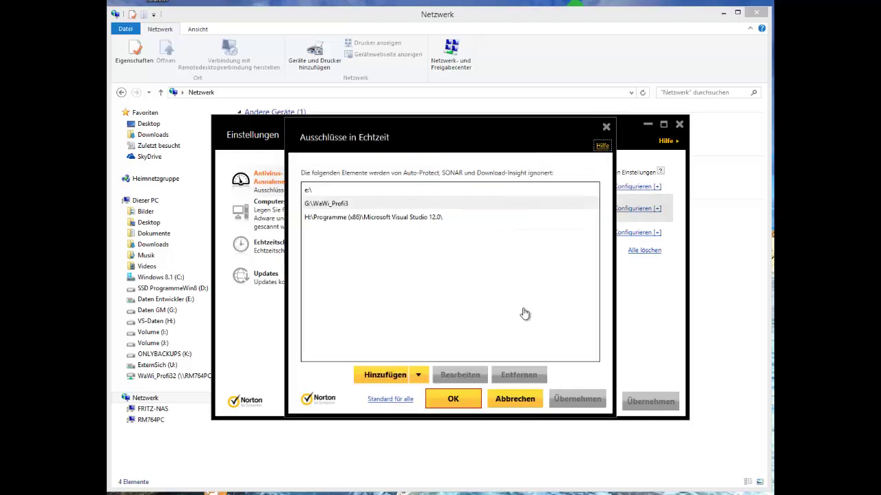
pyautogui.press('Tab')
pyautogui.press('Return')
pyautogui.press('Return')
pyautogui.click(521, 260)
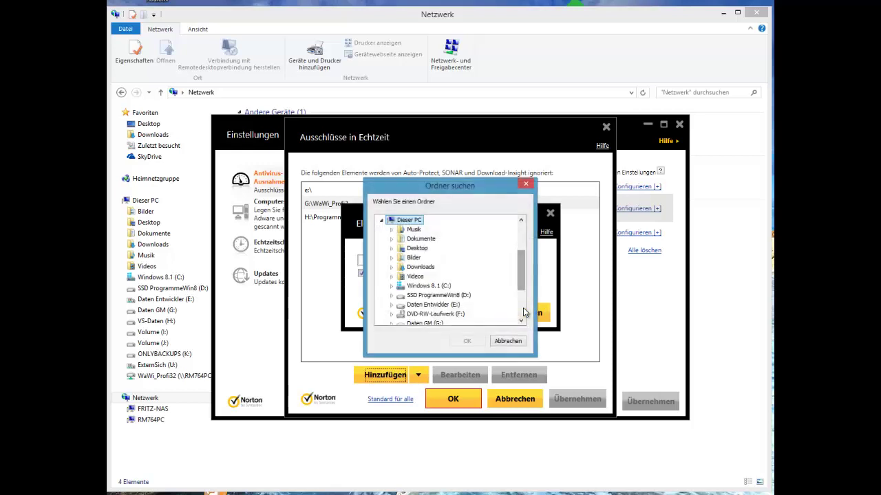
# Add the entire WaWi_Profi32 network drive W: to the real-time exclusions, then apply and close the list.
pyautogui.moveTo(521, 271); pyautogui.dragTo(521, 298)
pyautogui.press('End')
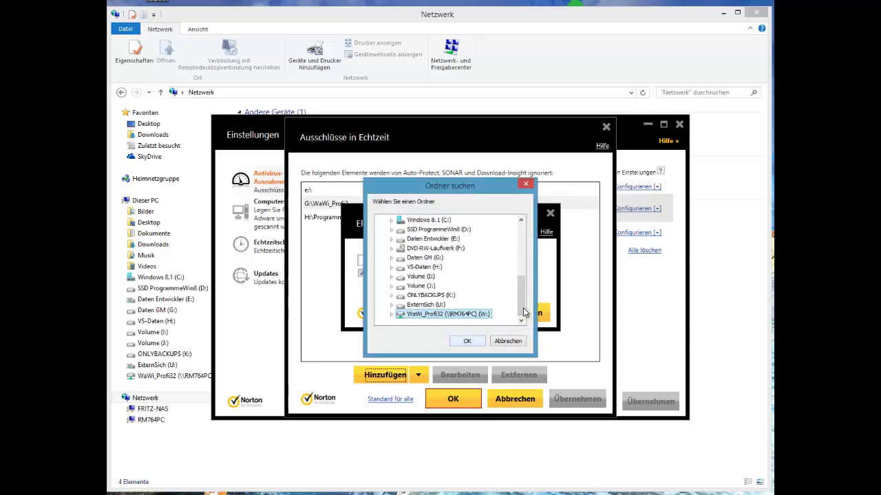
pyautogui.press('Return')
pyautogui.press('Return')
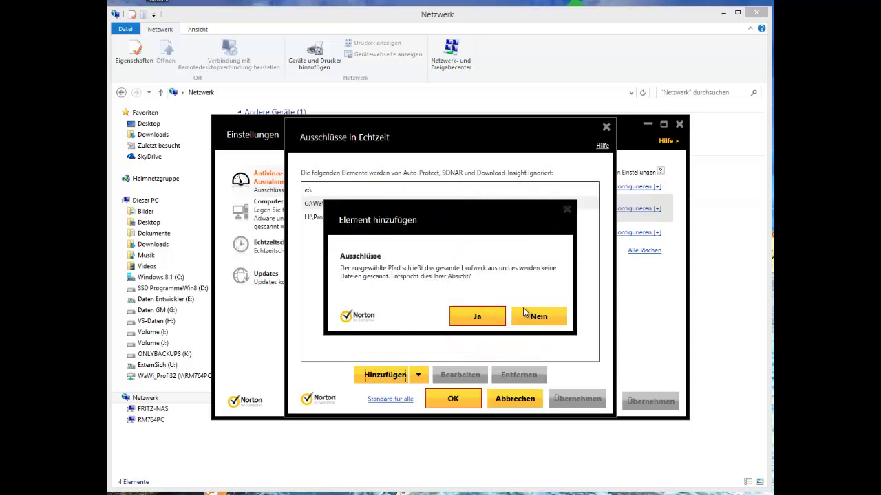
pyautogui.press('Return')
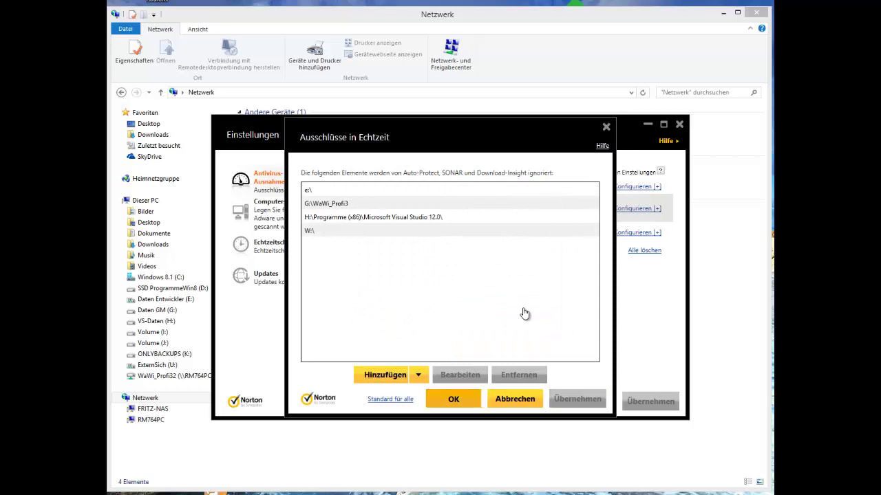
pyautogui.press('Return')
pyautogui.press('Return')
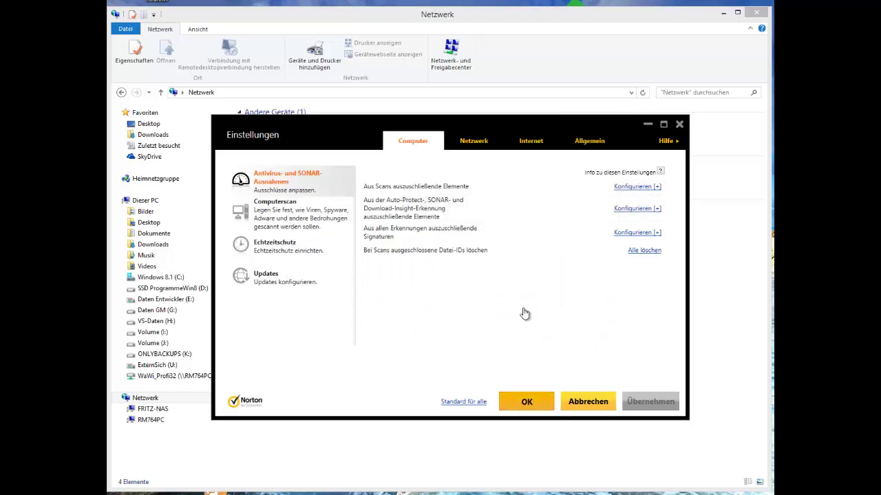
# Switch to WaWi-Profi, dismiss the missing-password notice, and log in with the sample user.
pyautogui.click(641, 144)
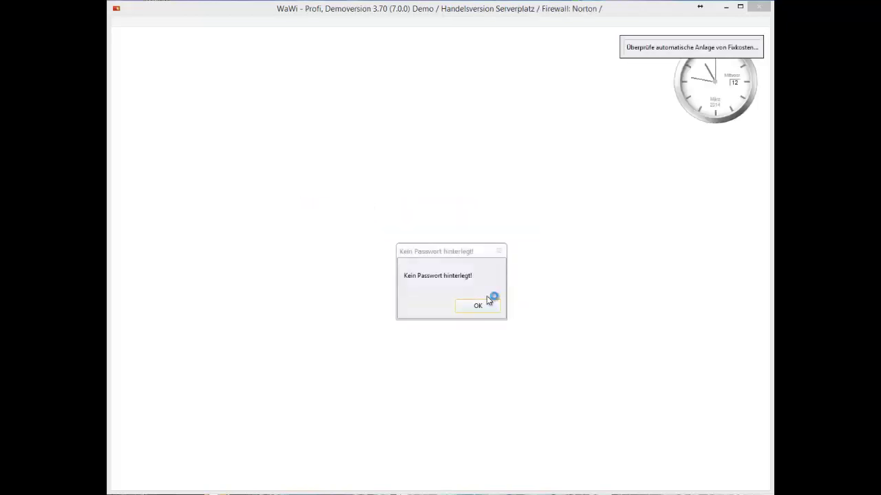
pyautogui.click(474, 308)
pyautogui.click(262, 266)
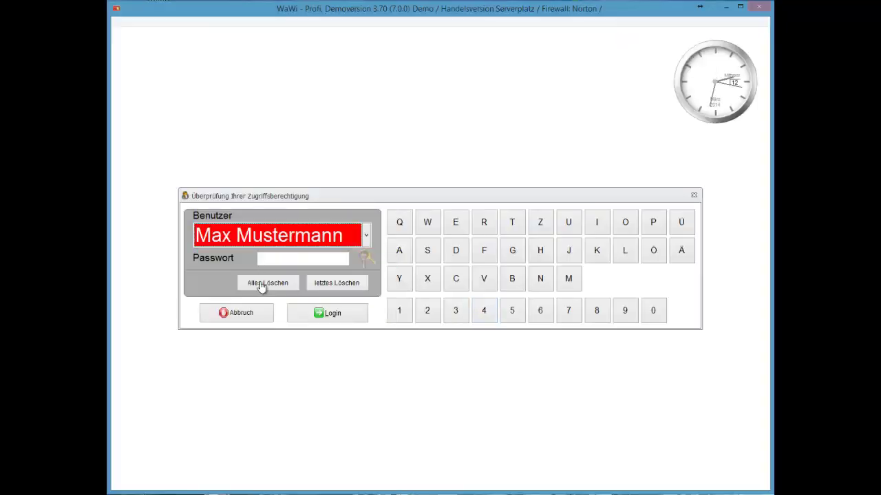
pyautogui.click(306, 315)
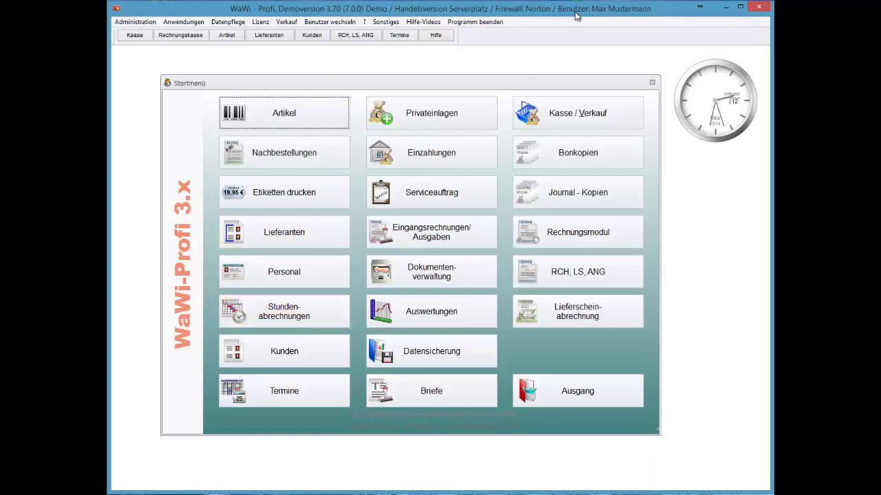
# Move the program window aside to expose the desktop, and run the WaWi-Profi shortcut as administrator.
pyautogui.moveTo(576, 16); pyautogui.dragTo(376, 25)
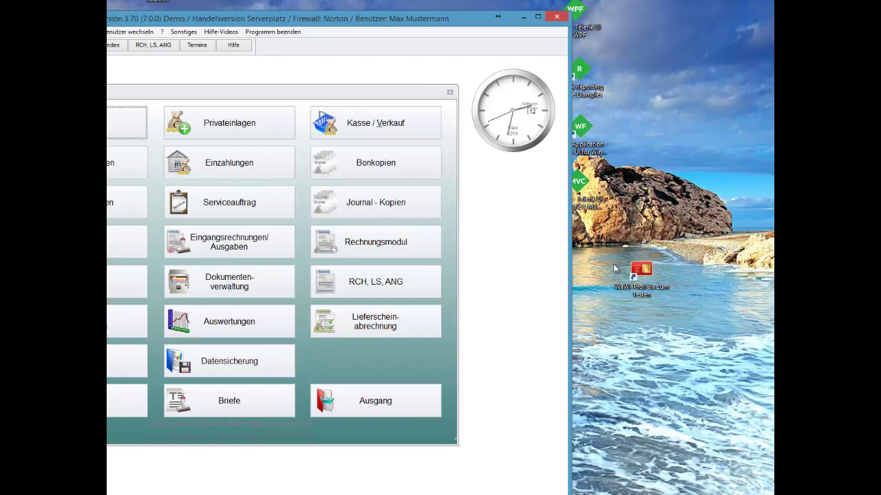
pyautogui.rightClick(642, 271)
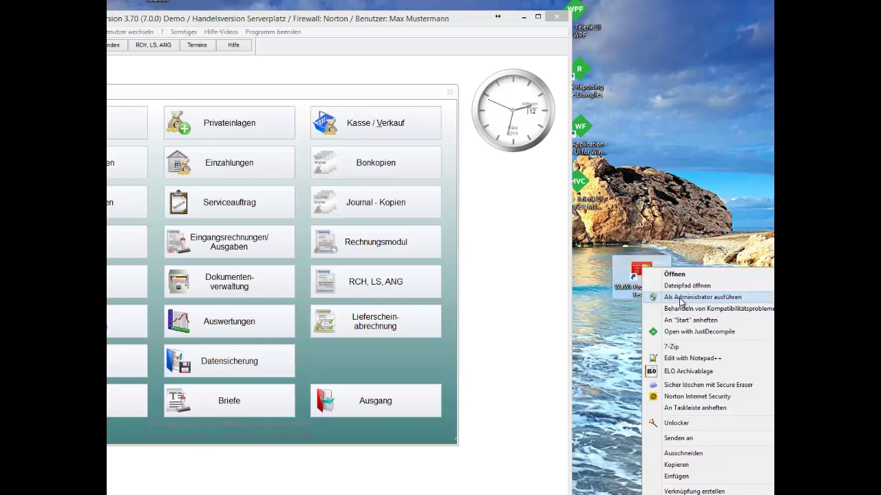
pyautogui.click(680, 297)
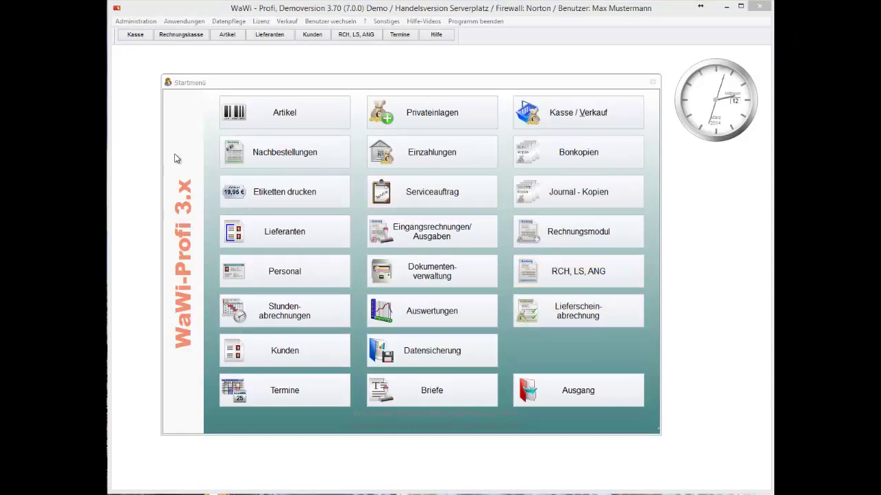
# Open the licence's version change settings and choose Mietversion / Wartungsvertrag as the version type.
pyautogui.click(262, 22)
pyautogui.click(289, 42)
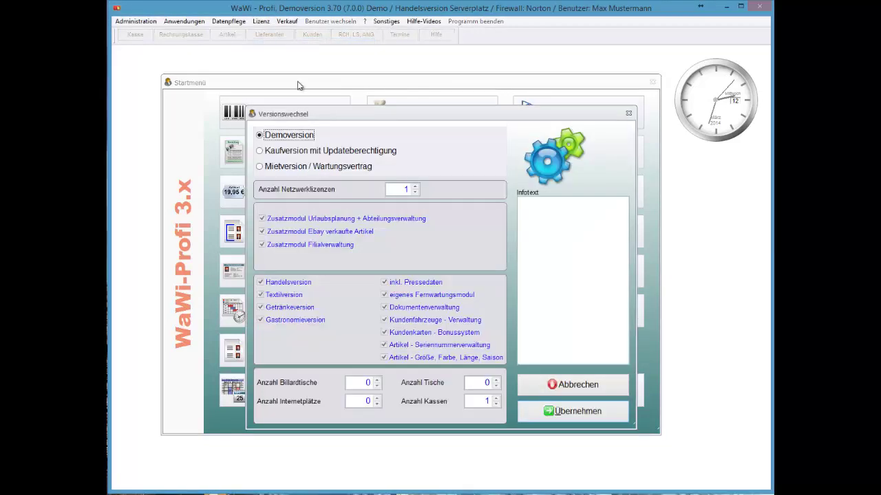
pyautogui.moveTo(281, 156)
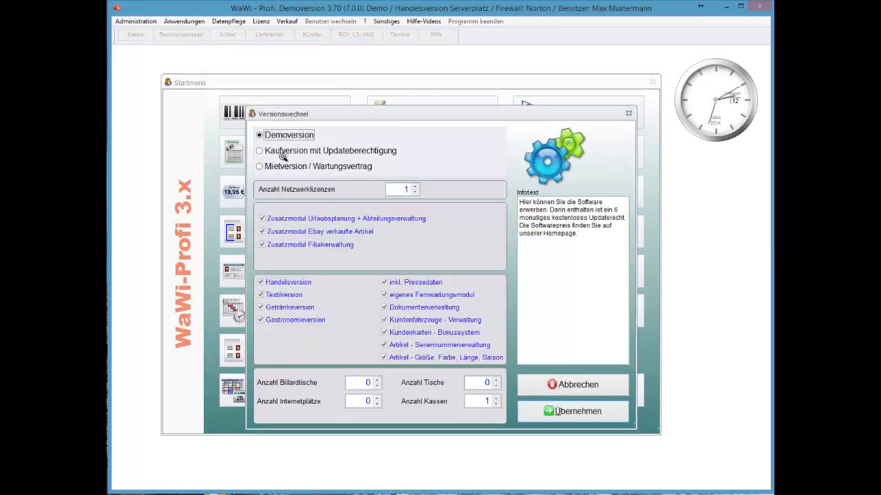
pyautogui.click(281, 155)
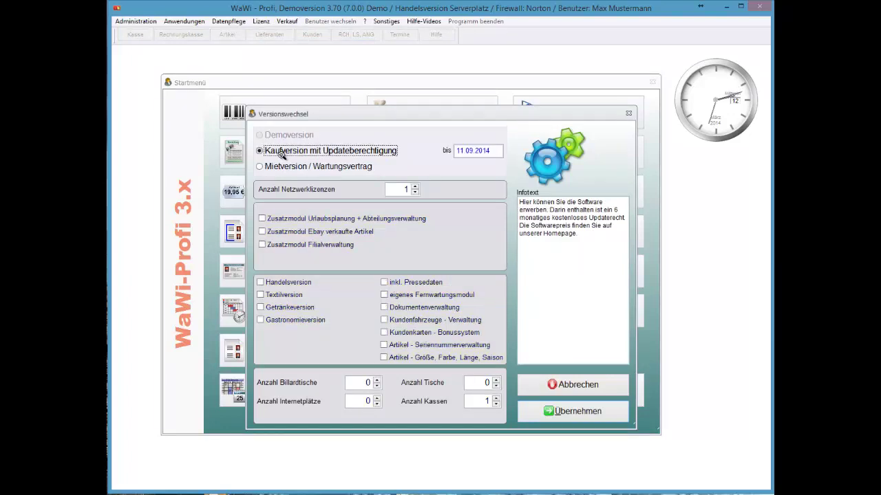
pyautogui.click(269, 170)
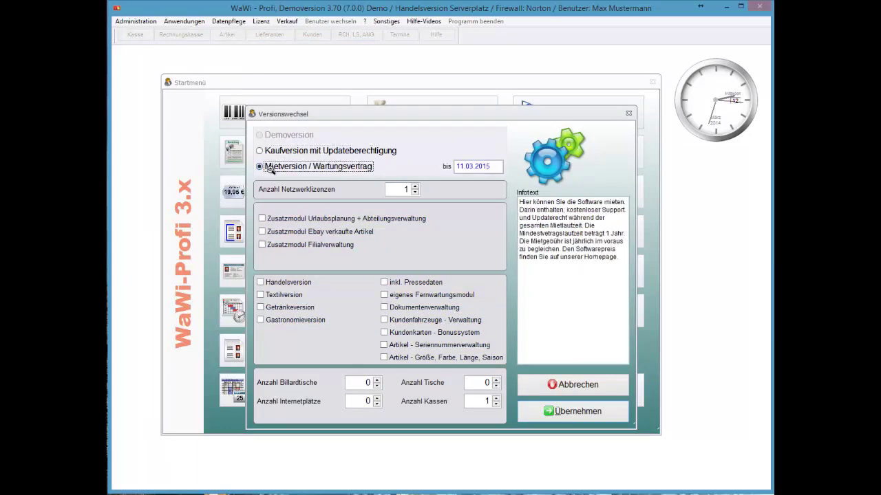
# Set the number of network licences to 3, with 3 cash registers as well.
pyautogui.click(396, 190)
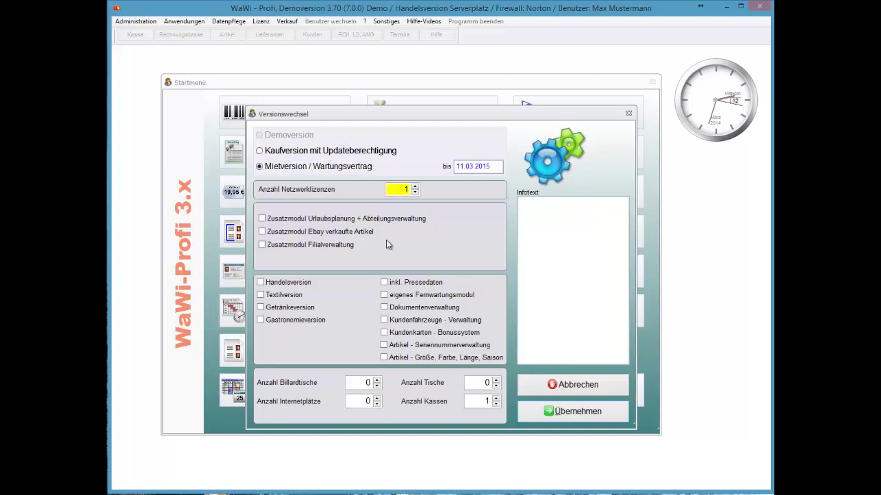
pyautogui.click(407, 189)
pyautogui.click(415, 186)
pyautogui.click(415, 186)
pyautogui.moveTo(417, 224)
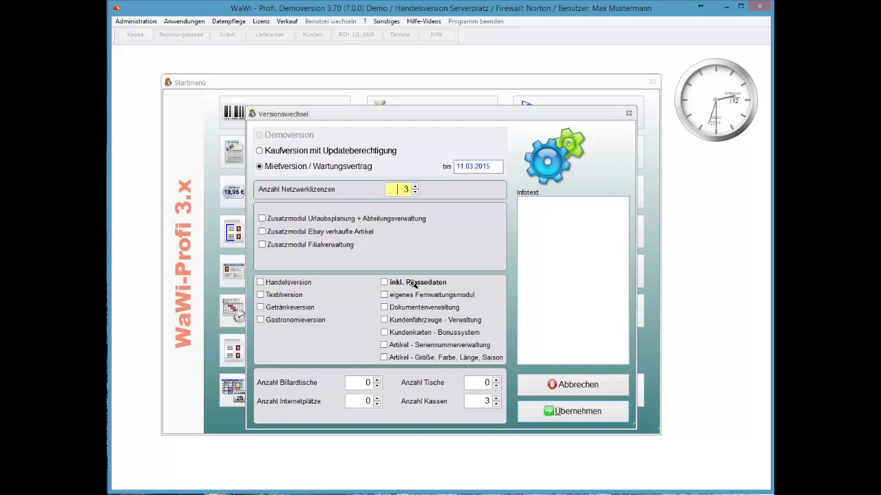
pyautogui.click(483, 401)
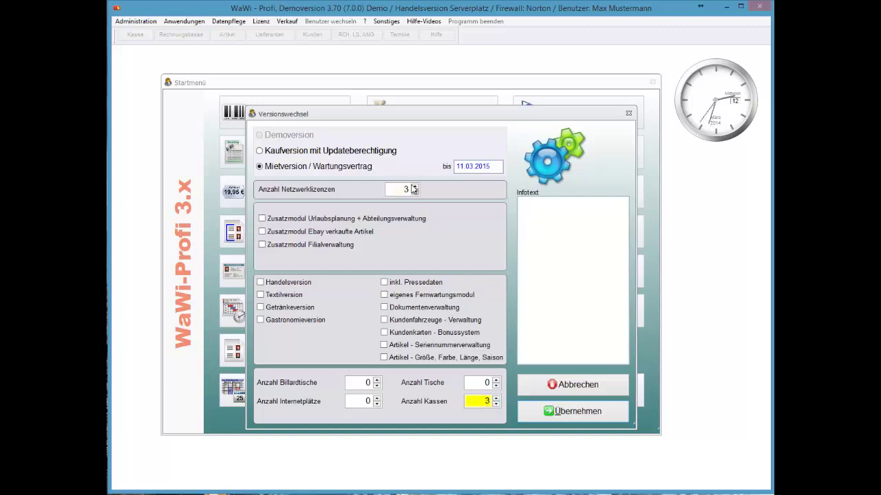
pyautogui.click(408, 189)
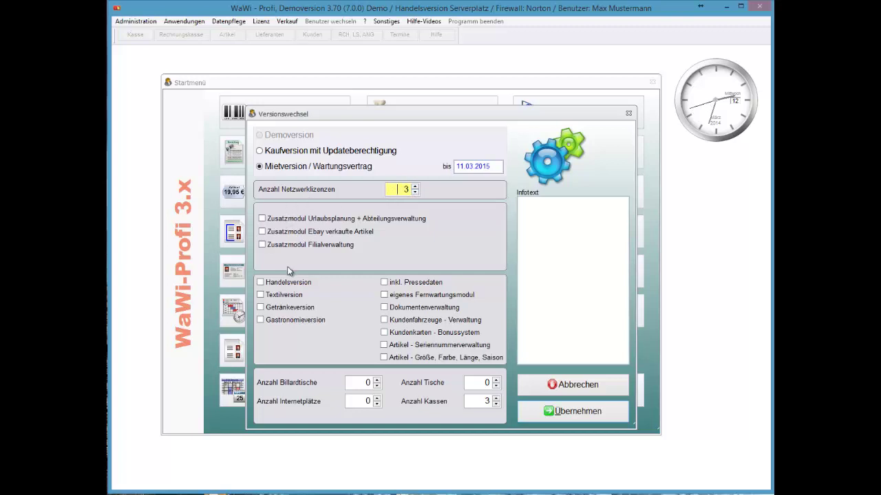
# Enable the Handelsversion edition, and select and deselect the Dokumentenverwaltung add-on module.
pyautogui.click(260, 282)
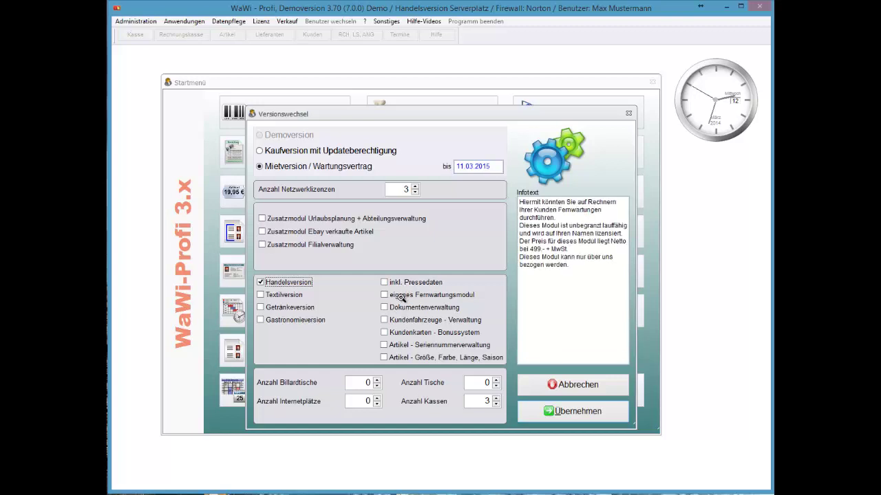
pyautogui.moveTo(401, 307)
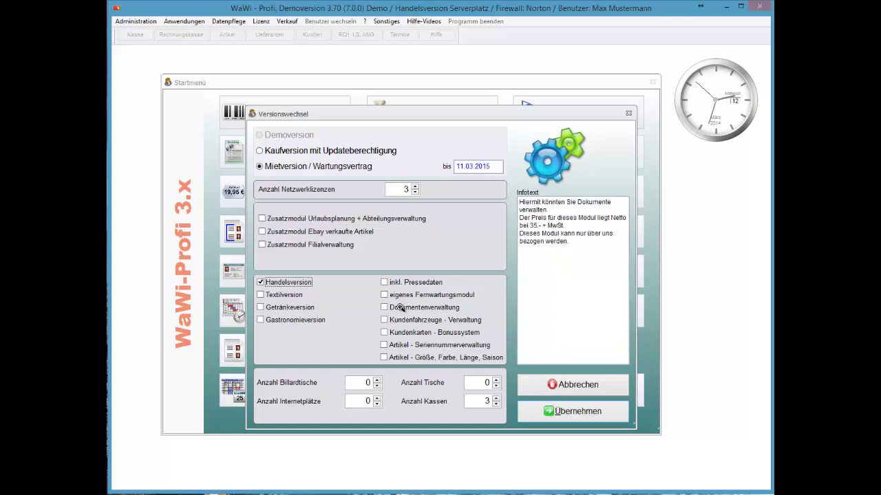
pyautogui.click(385, 308)
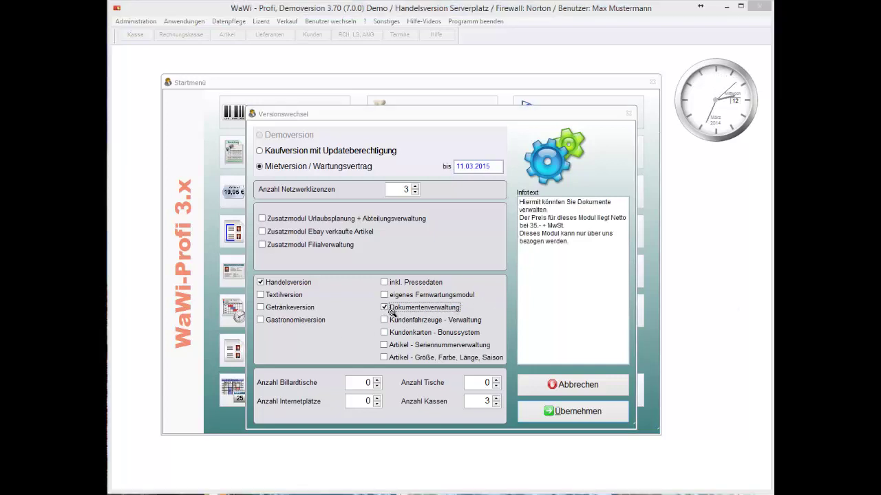
pyautogui.click(424, 307)
# Apply the chargeable version change, and quit the program completely.
pyautogui.click(573, 416)
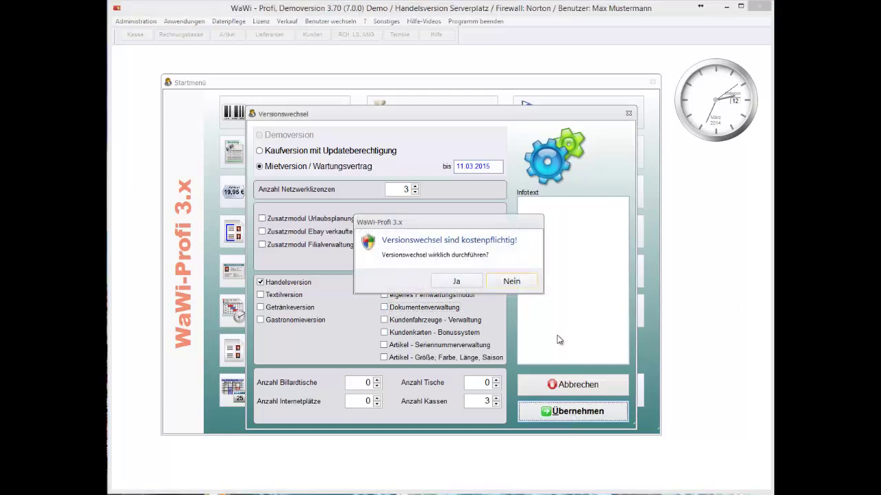
pyautogui.click(463, 283)
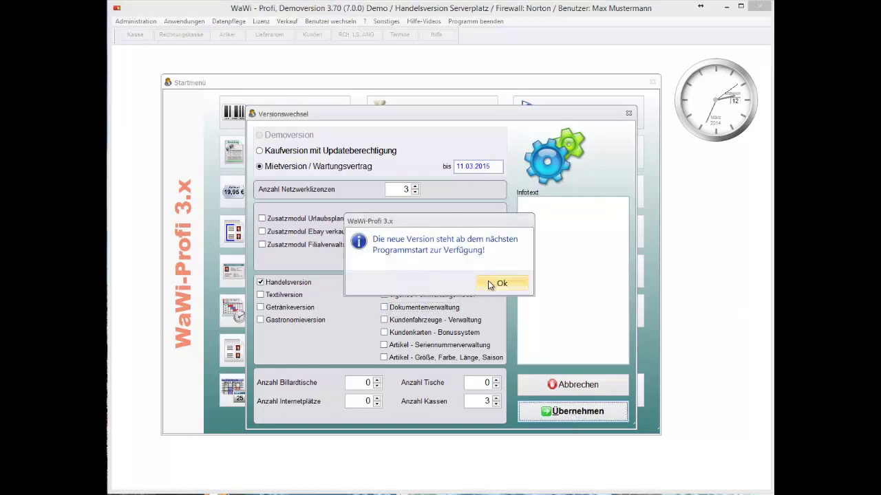
pyautogui.click(488, 282)
pyautogui.click(568, 390)
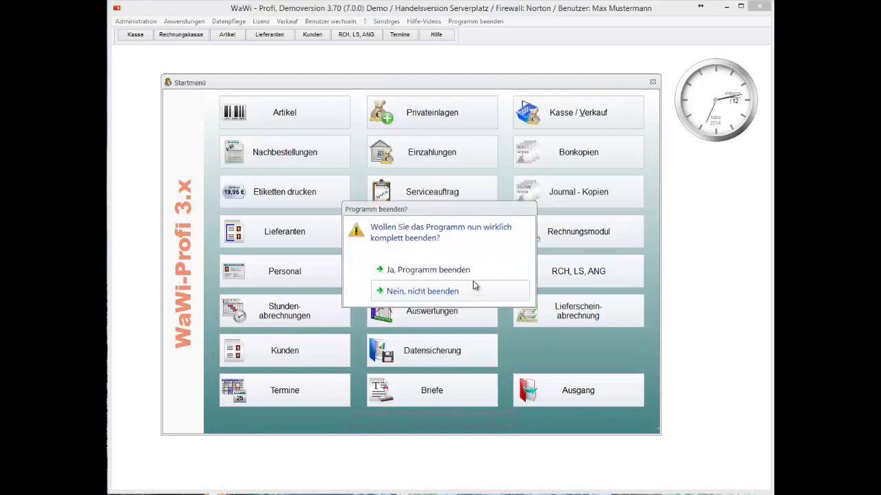
pyautogui.click(473, 276)
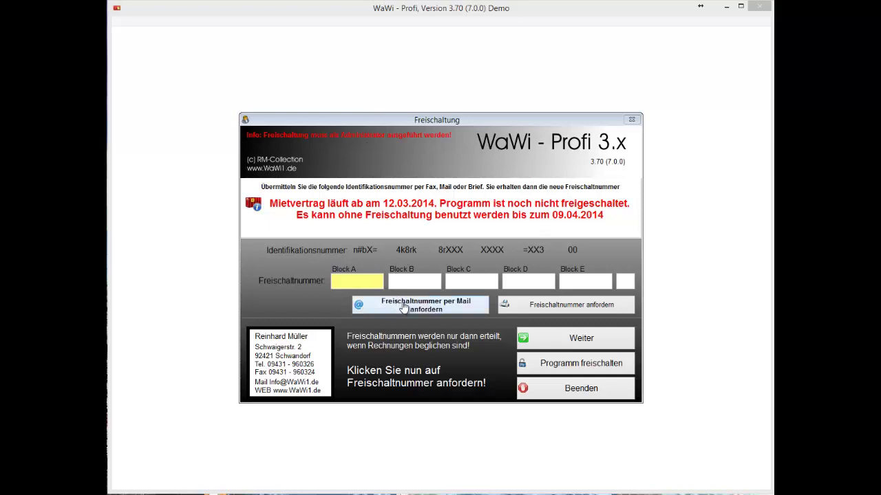
# Start a printed request for the activation number with the existing company details, and cancel the printing.
pyautogui.click(553, 307)
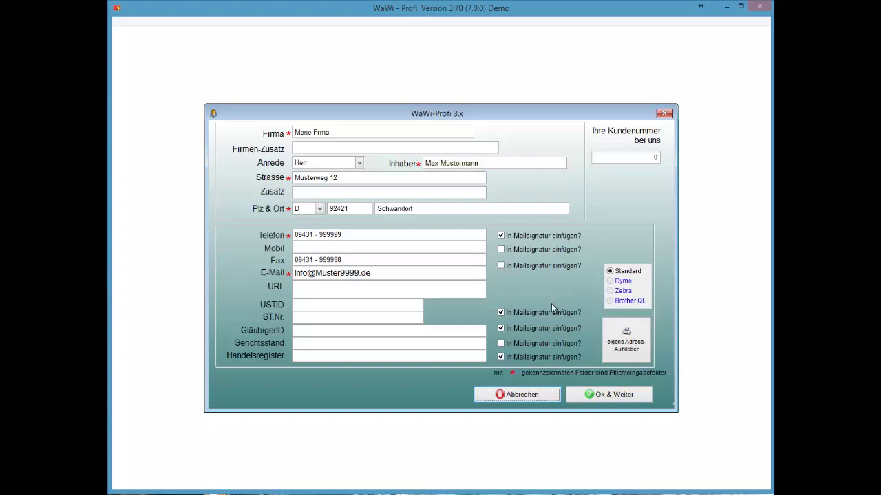
pyautogui.press('Tab')
pyautogui.press('Return')
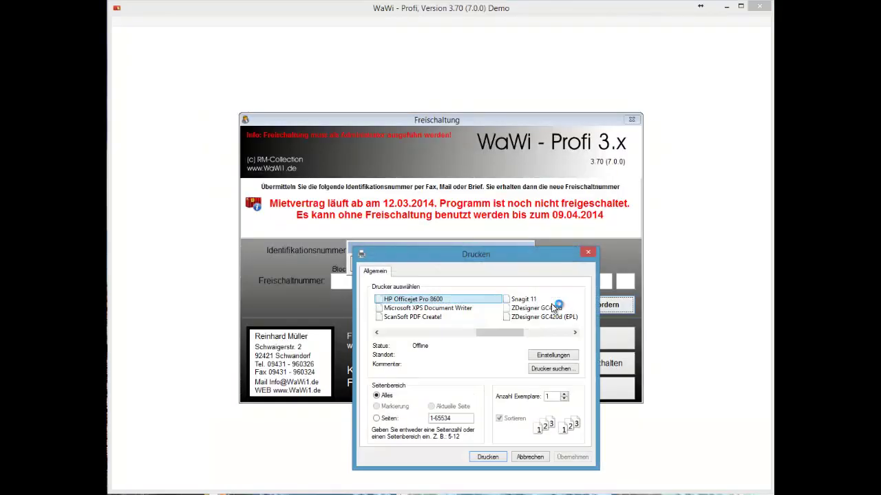
pyautogui.press('Escape')
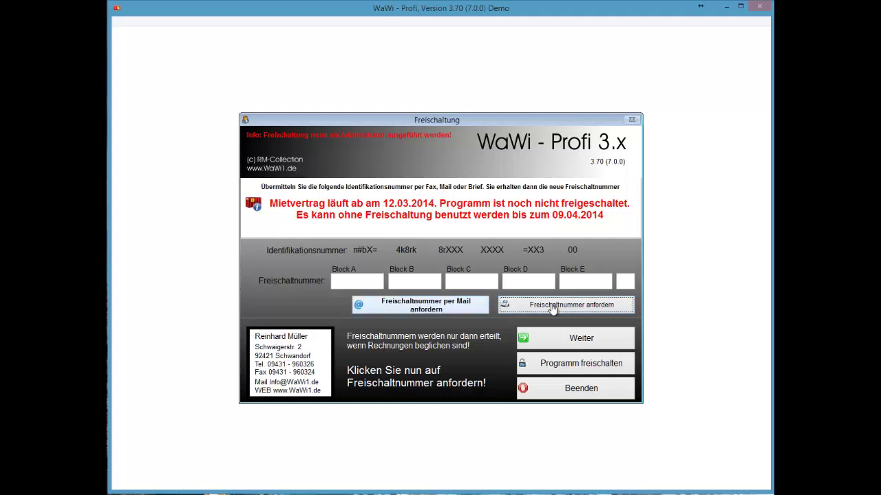
# Request the activation number by mail using the existing company details, and acknowledge the sending notice.
pyautogui.click(553, 309)
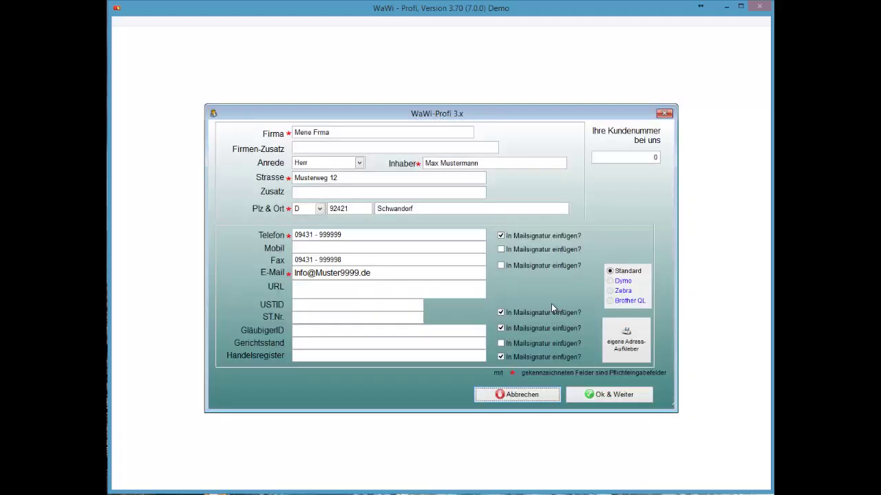
pyautogui.press('Return')
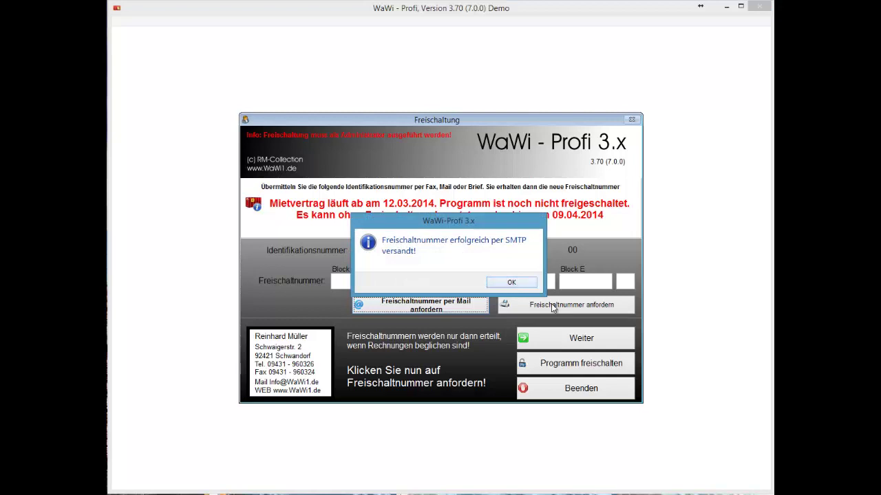
pyautogui.press('Return')
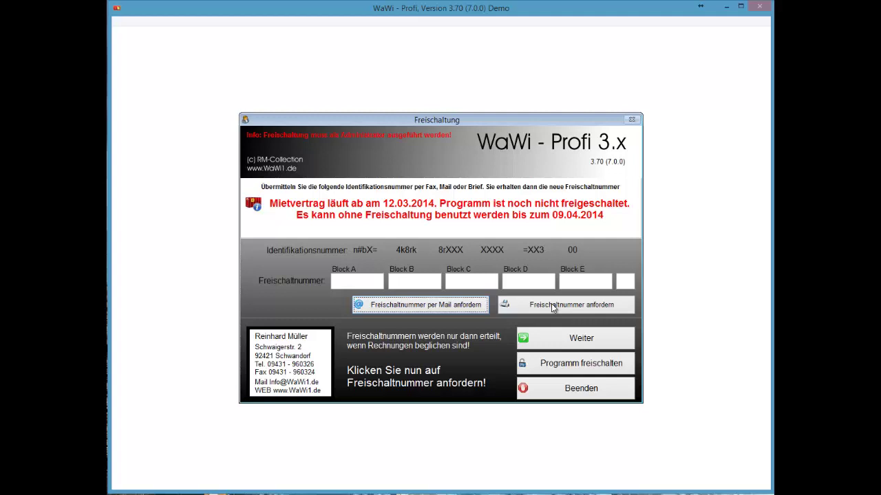
# Continue past the activation dialog without an activation number, and log in as the first listed user.
pyautogui.press('Return')
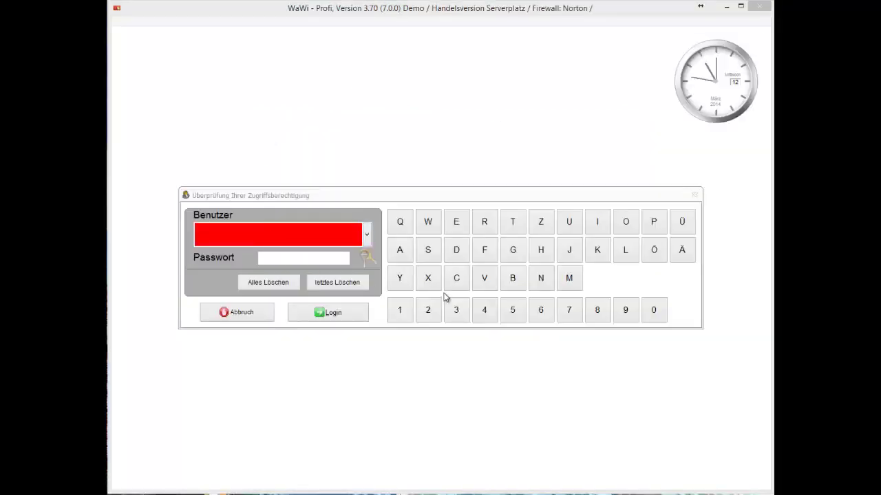
pyautogui.click(330, 236)
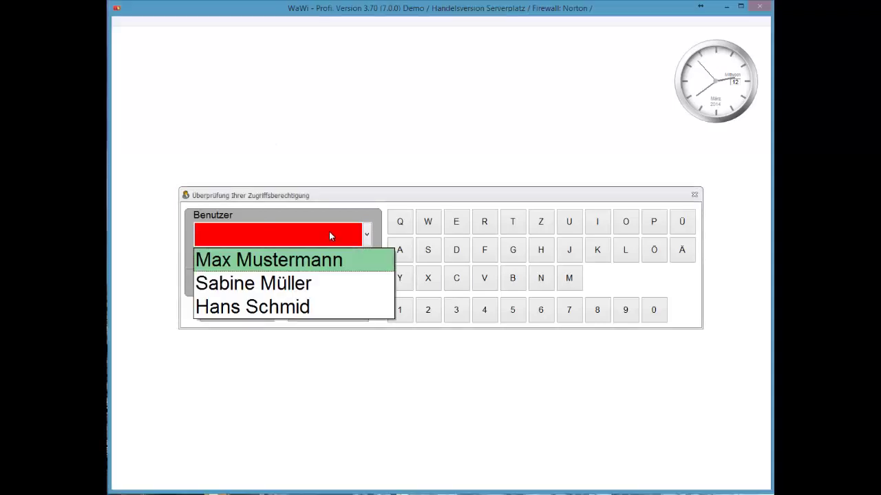
pyautogui.press('Return')
pyautogui.press('Return')
pyautogui.press('Return')
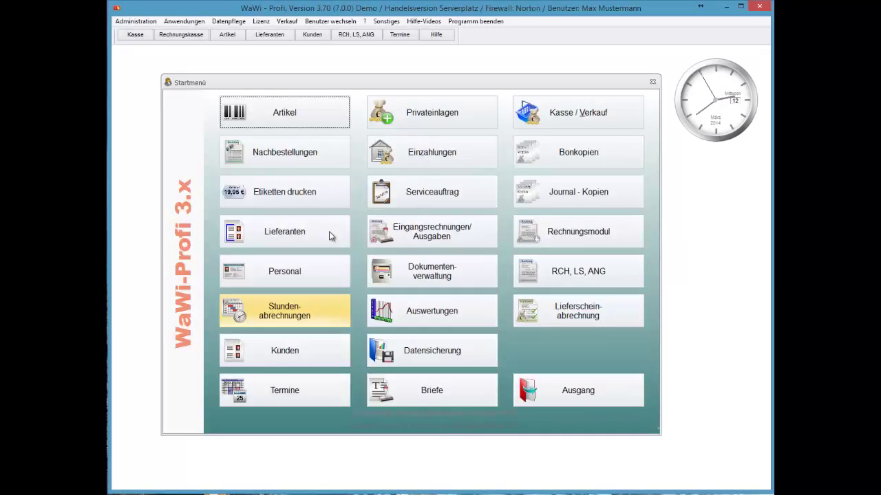
# Open the Systemeinstellungen in the program's administration area.
pyautogui.press('alt')
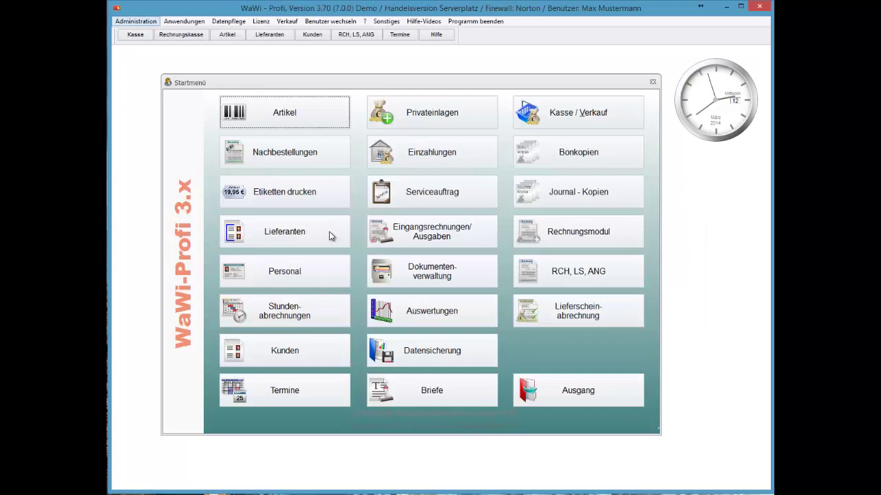
pyautogui.press('Down')
pyautogui.press('Down')
pyautogui.press('Right')
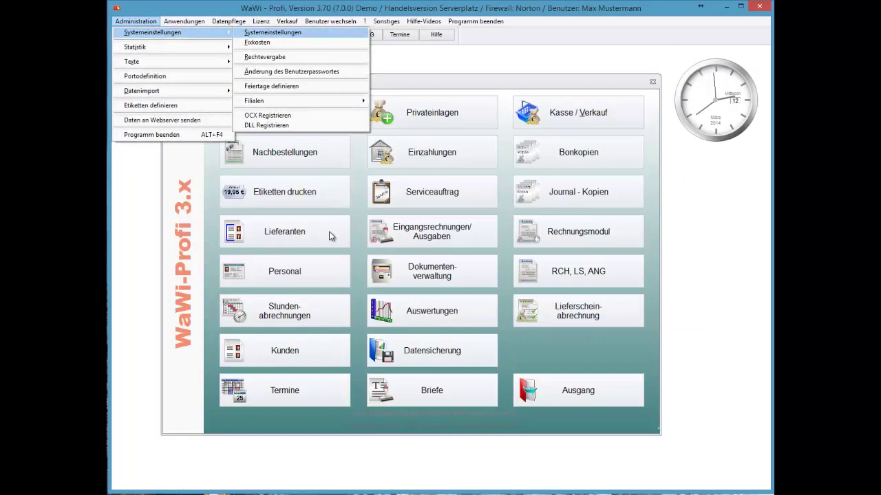
pyautogui.press('Return')
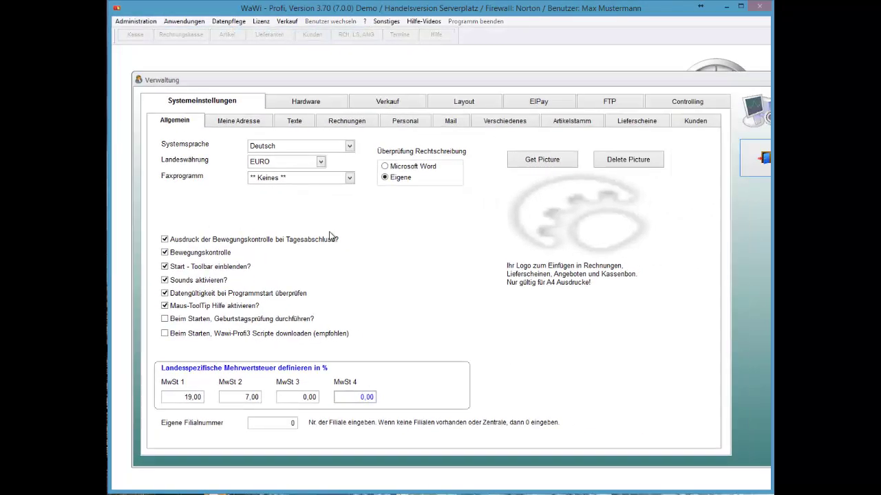
# Set the number of cash registers to 3 in the basic register settings for sales.
pyautogui.click(397, 97)
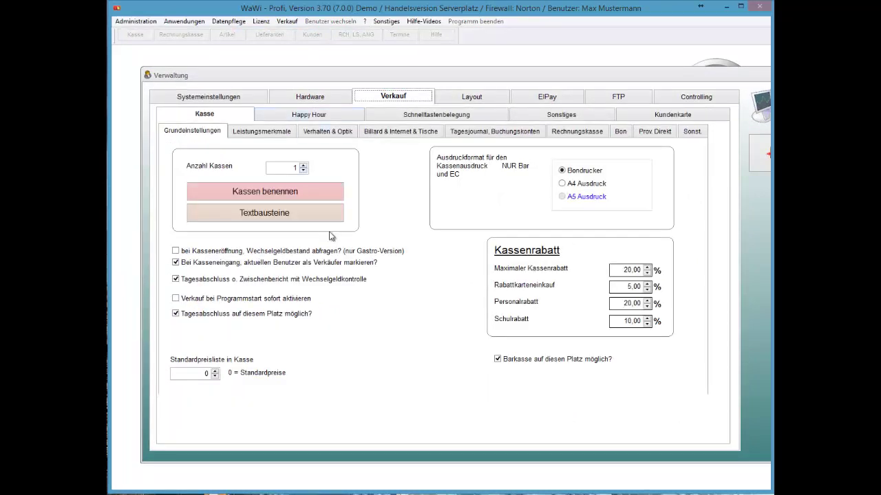
pyautogui.click(303, 166)
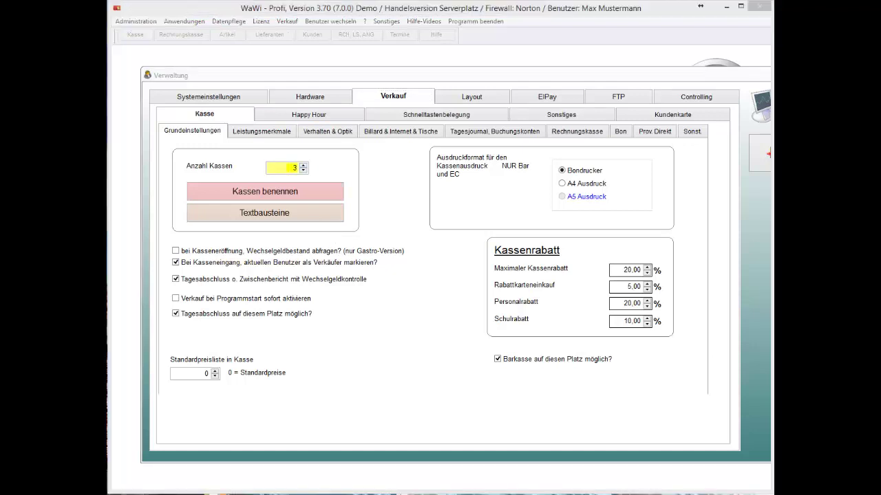
pyautogui.click(283, 169)
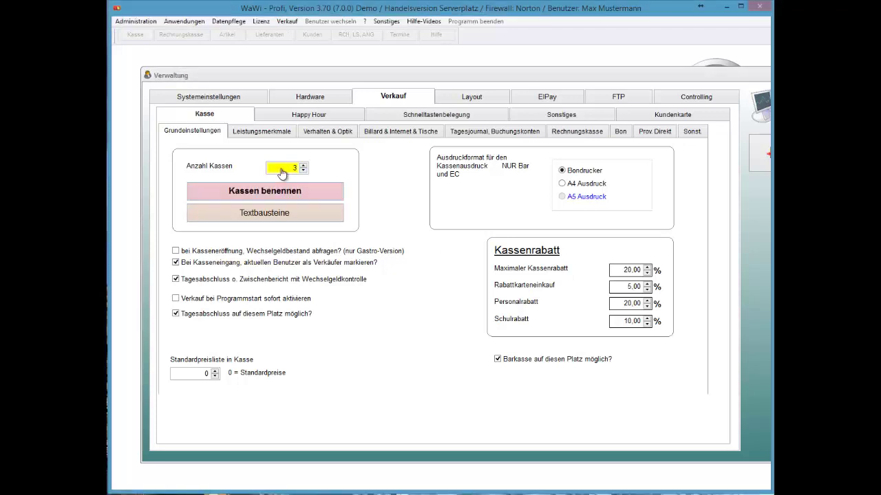
# Open the cash register naming dialog and rename register 1 to "Kasse Laden".
pyautogui.click(279, 190)
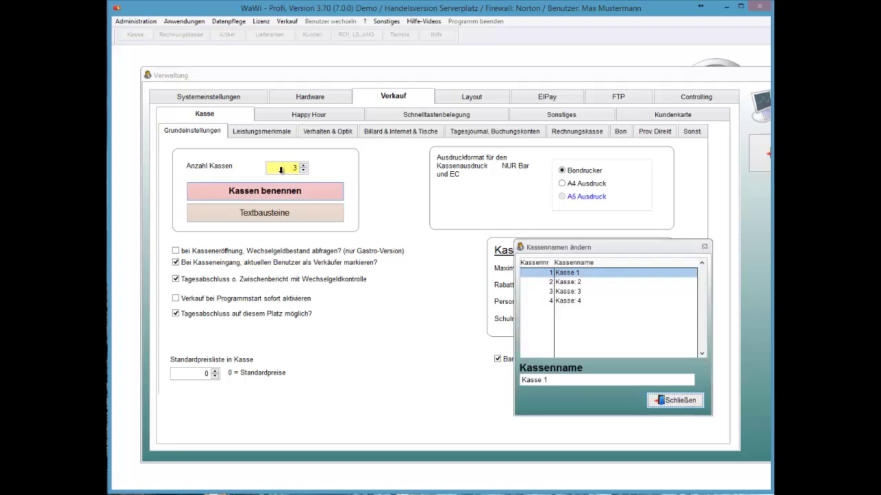
pyautogui.moveTo(613, 246); pyautogui.dragTo(571, 272)
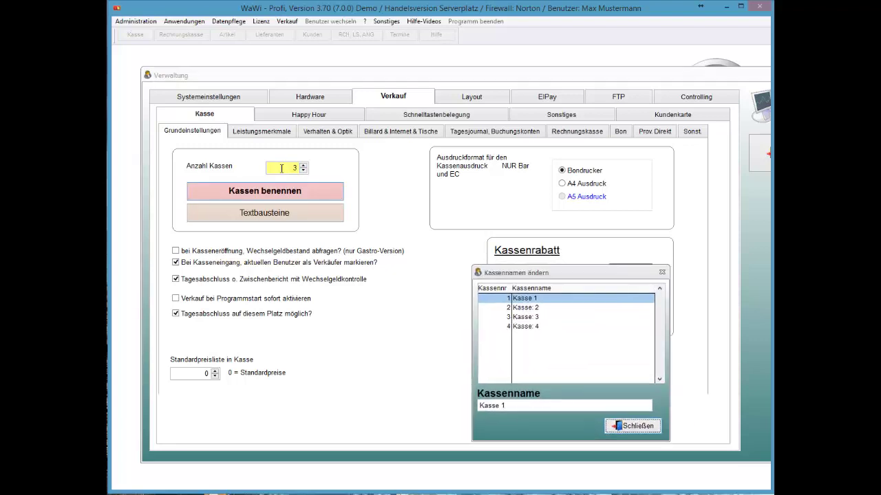
pyautogui.click(518, 406)
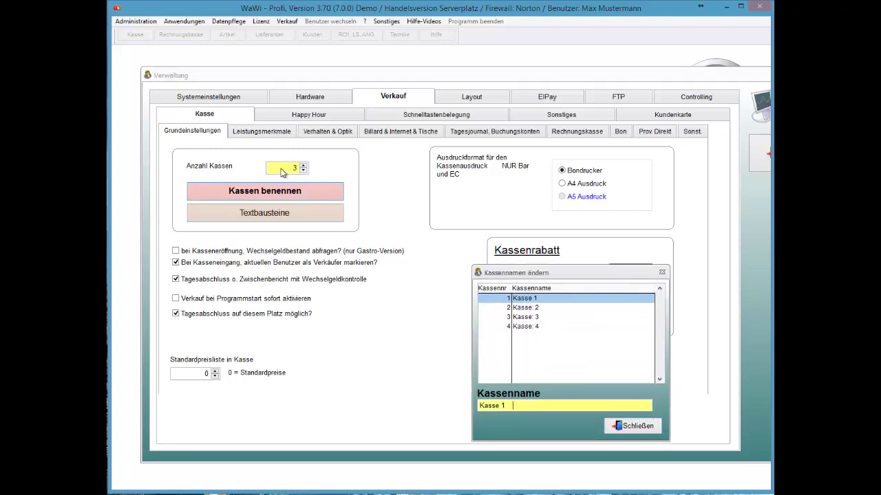
pyautogui.press('BackSpace')
pyautogui.press('BackSpace')
pyautogui.press('BackSpace')
pyautogui.press('BackSpace')
pyautogui.press('BackSpace')
pyautogui.press('BackSpace')
pyautogui.press('BackSpace')
pyautogui.write('Laden')
pyautogui.press('Return')
pyautogui.press('Down')
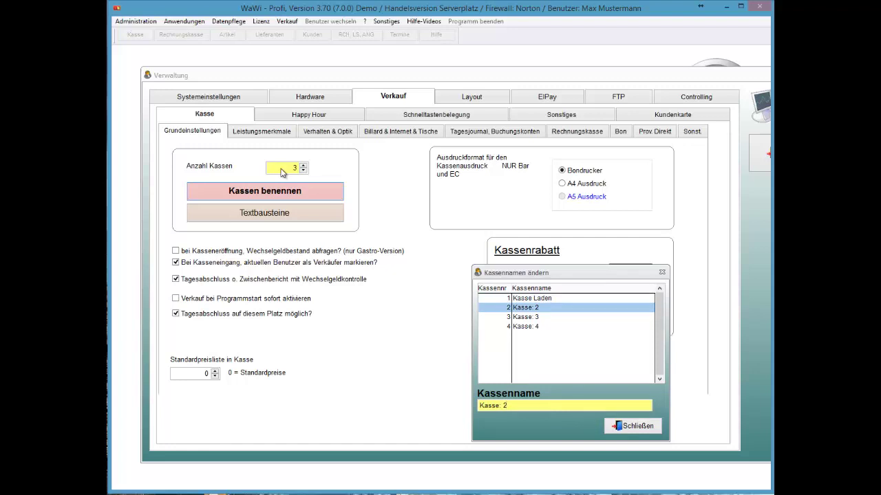
# Rename register 2 to "Kasse: Theke" and close the register naming dialog.
pyautogui.press('BackSpace')
pyautogui.write('Theke')
pyautogui.press('Return')
pyautogui.press('Tab')
pyautogui.press('Return')
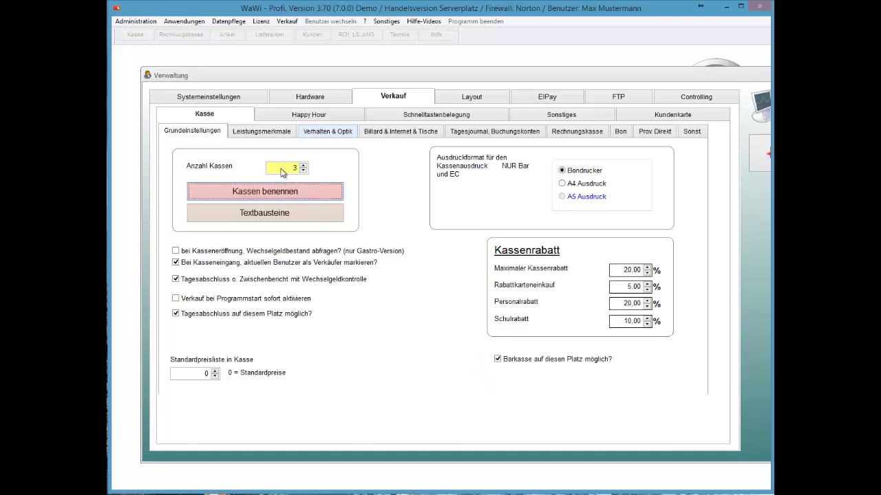
# Set Kasse Laden as this workstation's default register in the Verhalten & Optik sales settings, and close the settings.
pyautogui.click(328, 131)
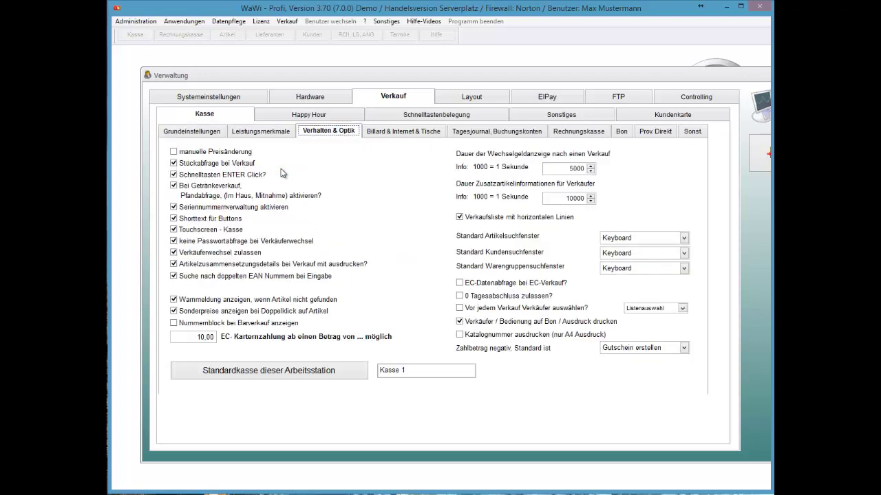
pyautogui.click(261, 131)
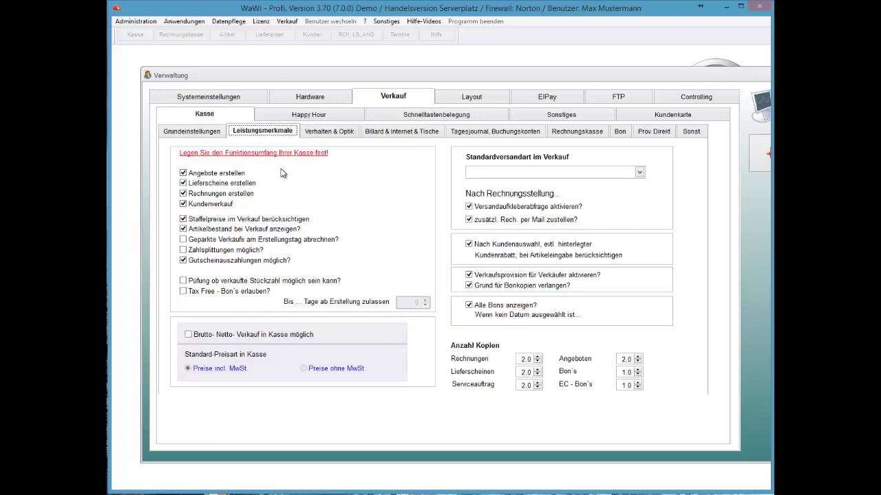
pyautogui.click(192, 131)
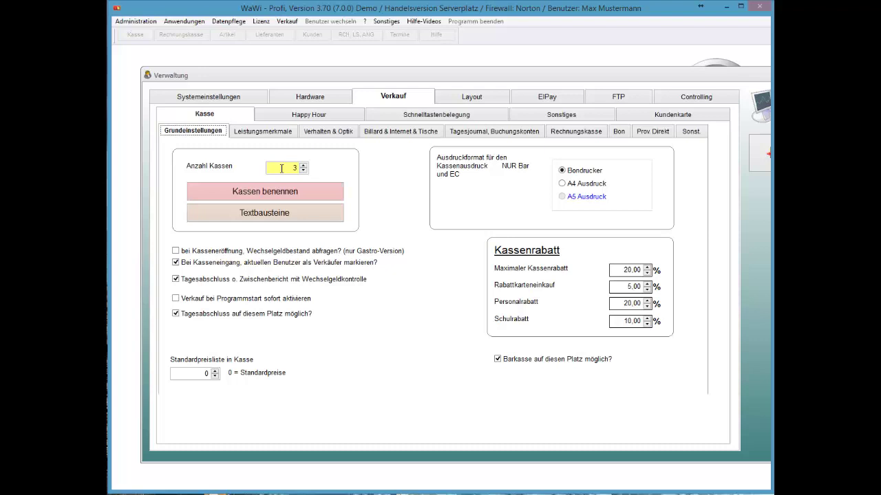
pyautogui.click(328, 131)
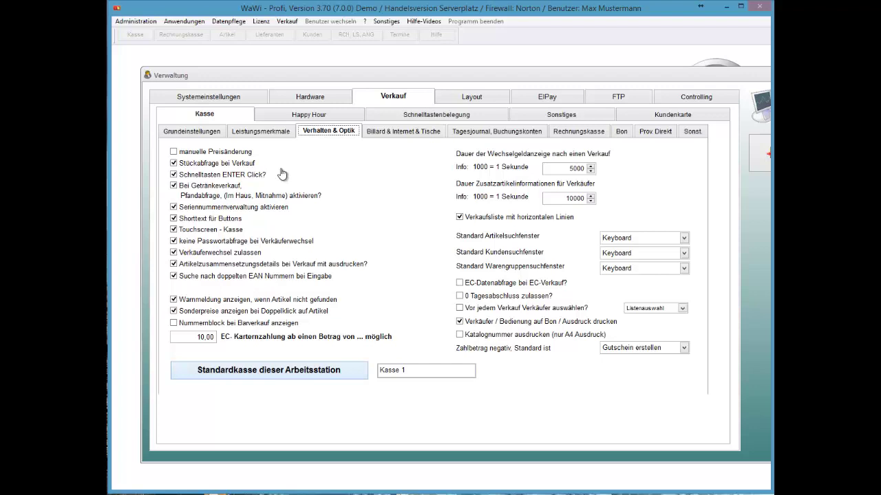
pyautogui.click(269, 370)
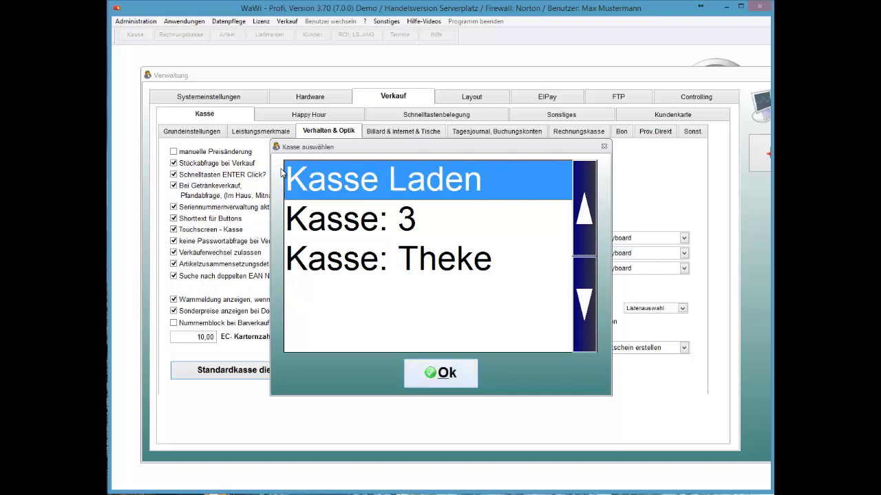
pyautogui.press('Return')
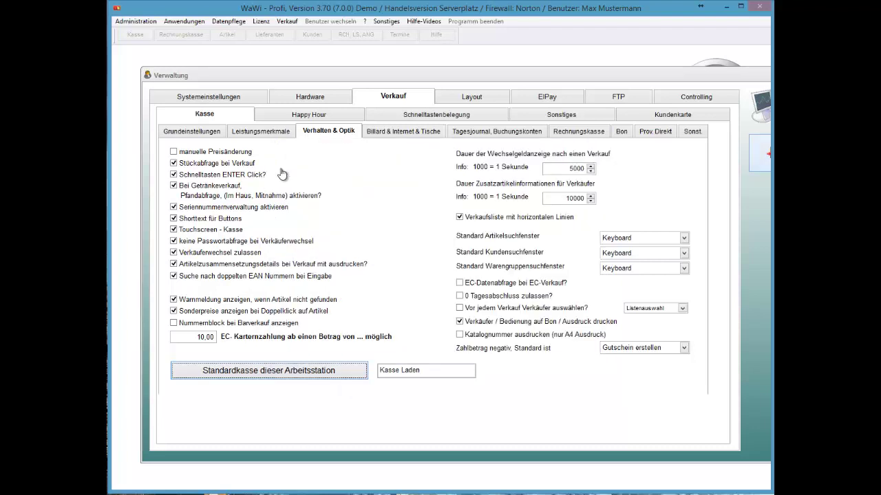
pyautogui.press('Escape')
# Open the Kasse / Verkauf screen as the first listed seller to check the assigned register, and leave it.
pyautogui.hotkey('alt', 'v')
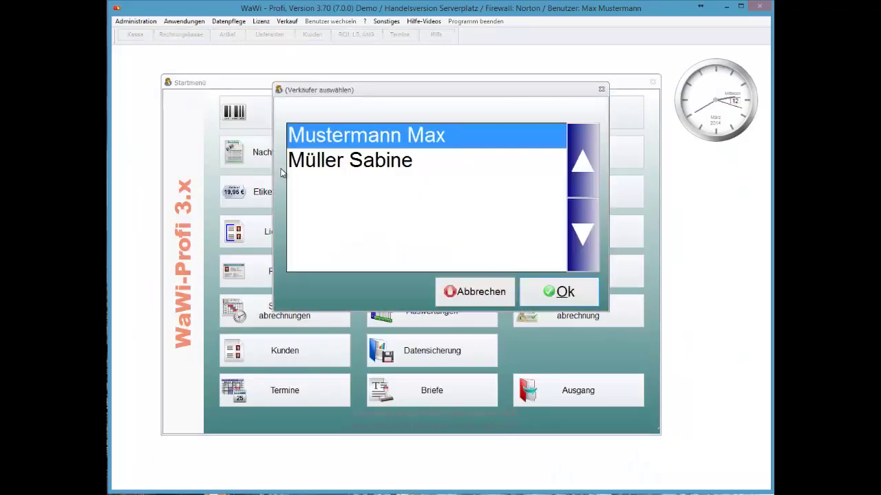
pyautogui.press('Return')
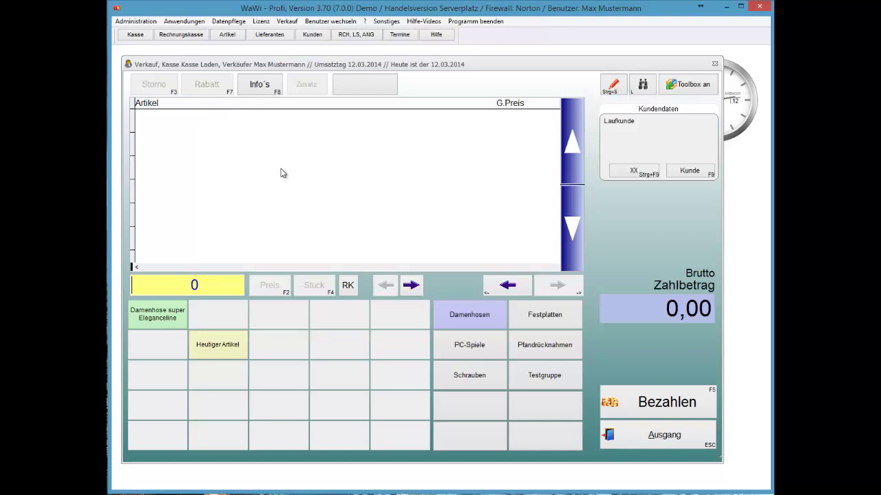
pyautogui.press('Escape')
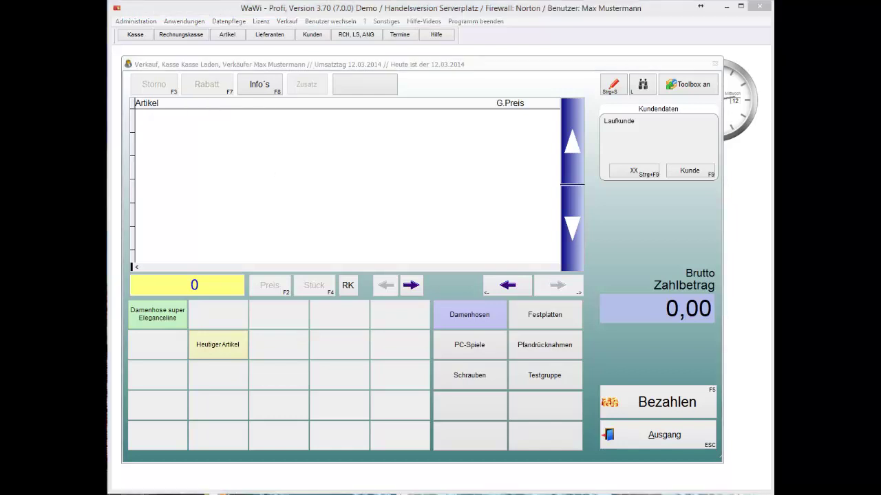
# Reopen the system settings and check the workstation's default register under the Verhalten & Optik sales settings.
pyautogui.click(134, 22)
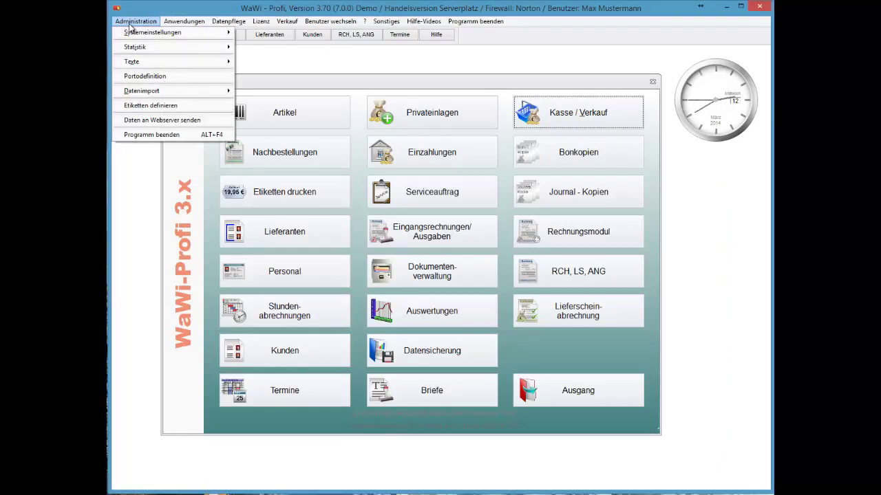
pyautogui.moveTo(131, 32)
pyautogui.press('Down')
pyautogui.press('Right')
pyautogui.press('Up')
pyautogui.press('Return')
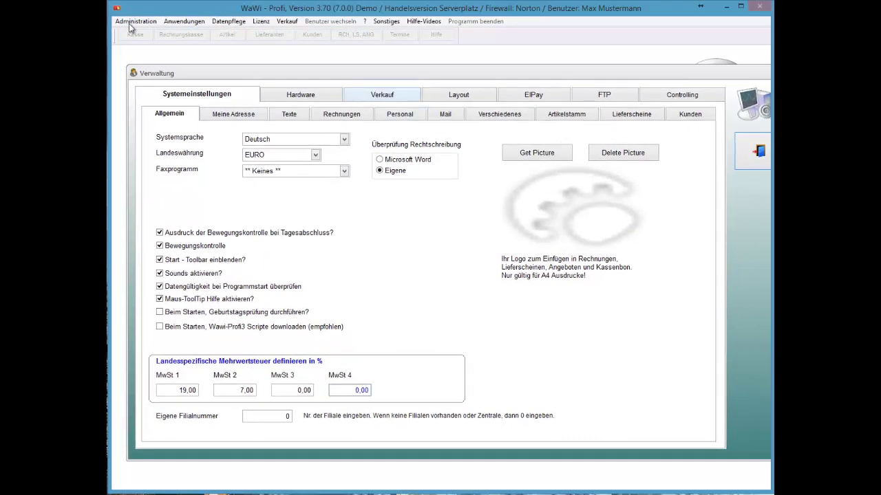
pyautogui.click(382, 95)
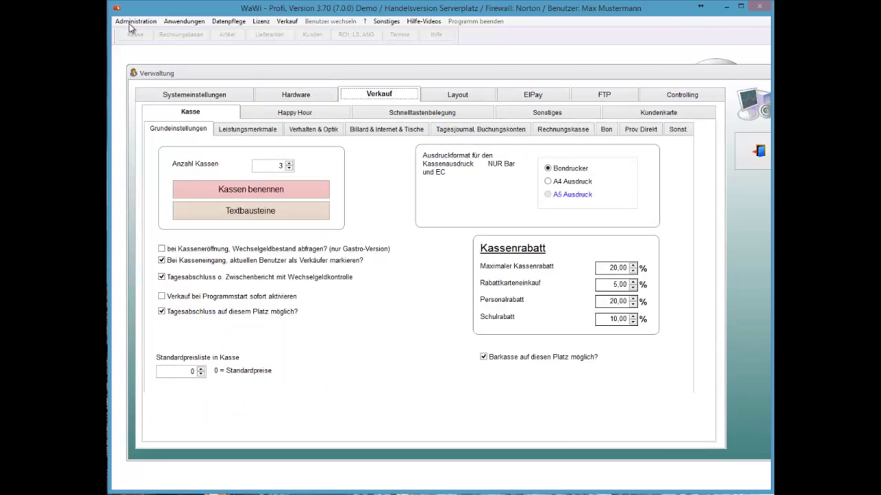
pyautogui.click(313, 129)
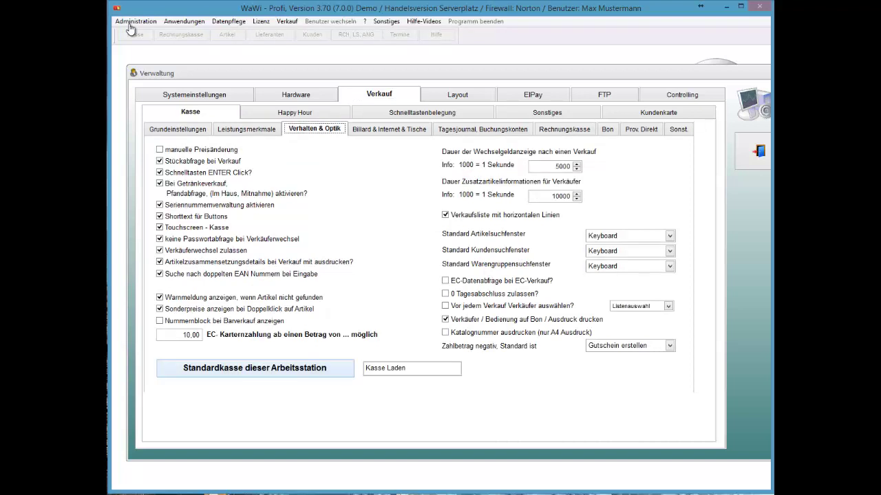
pyautogui.click(256, 368)
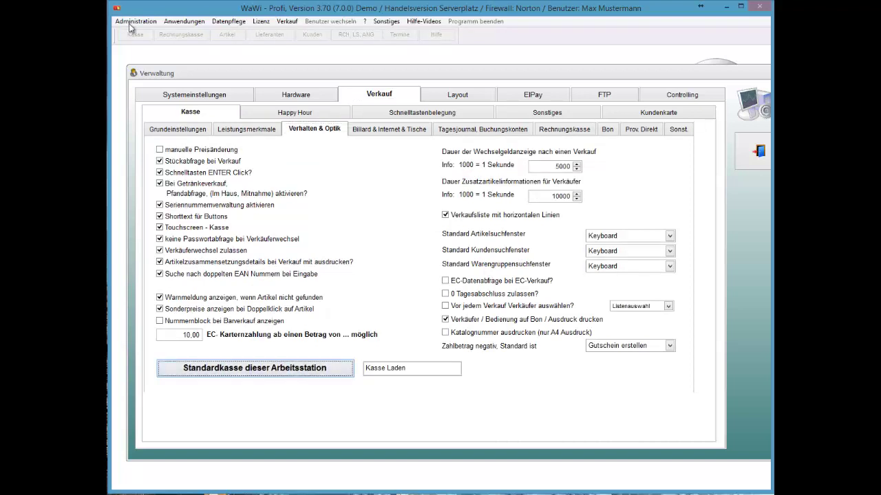
pyautogui.press('Return')
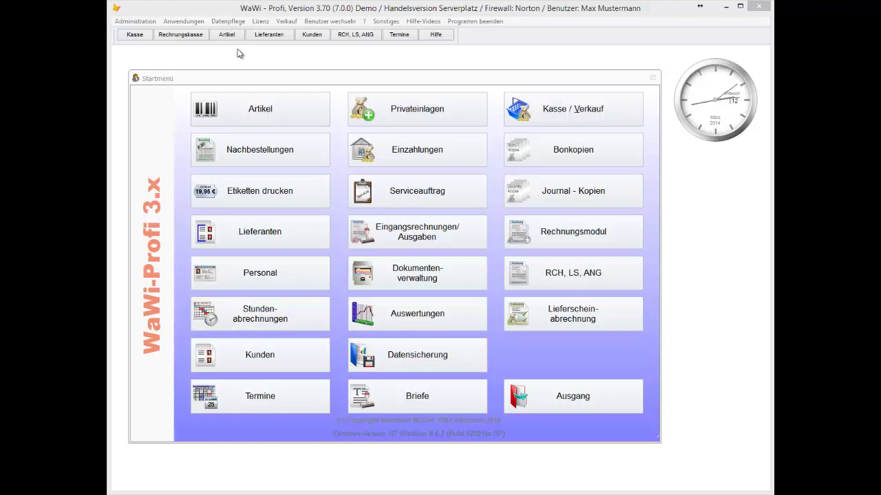
# Open the Netzwerk settings for hardware within the client installation's Systemeinstellungen.
pyautogui.hotkey('alt', 'a')
pyautogui.press('Down')
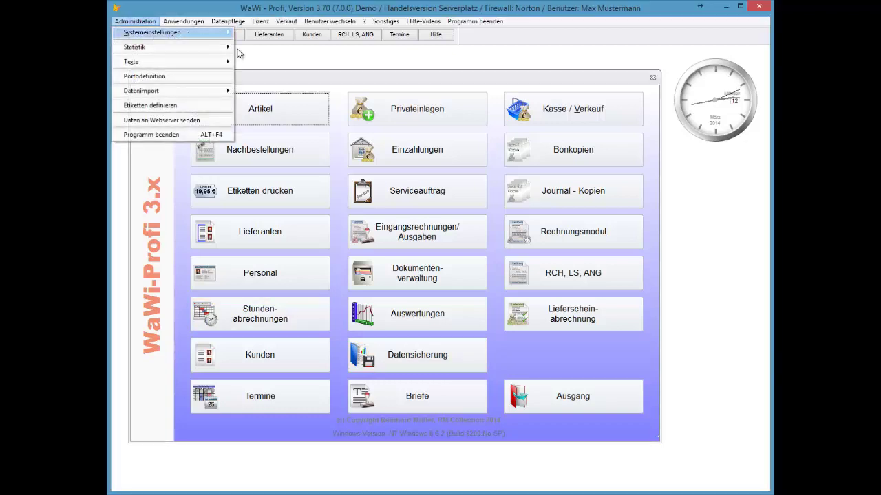
pyautogui.hotkey('alt', 'd')
pyautogui.hotkey('alt', 'a')
pyautogui.press('s')
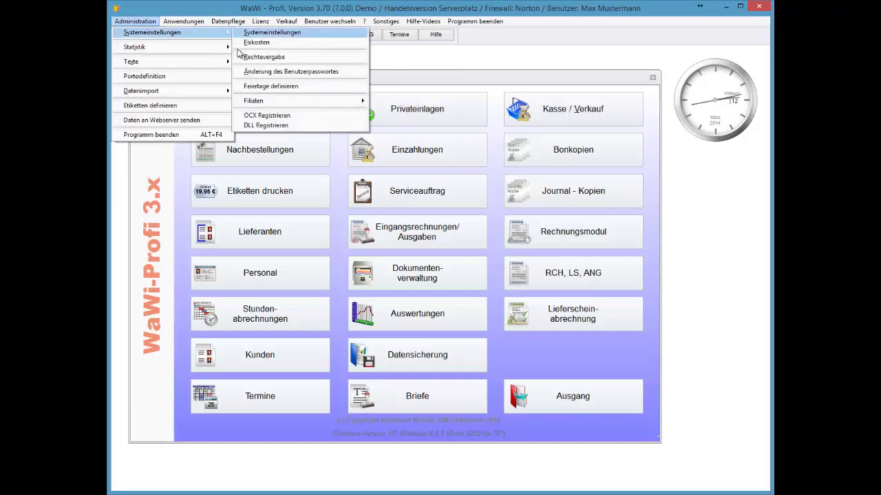
pyautogui.press('Return')
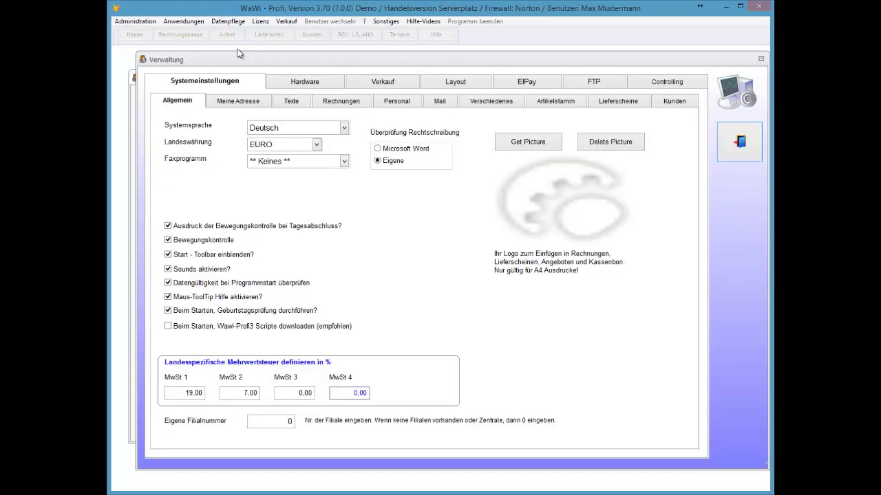
pyautogui.press('Right')
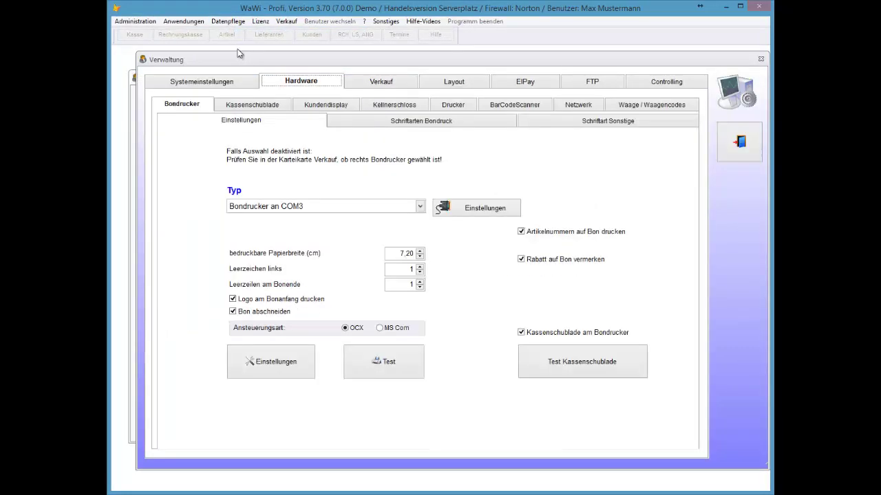
pyautogui.click(578, 104)
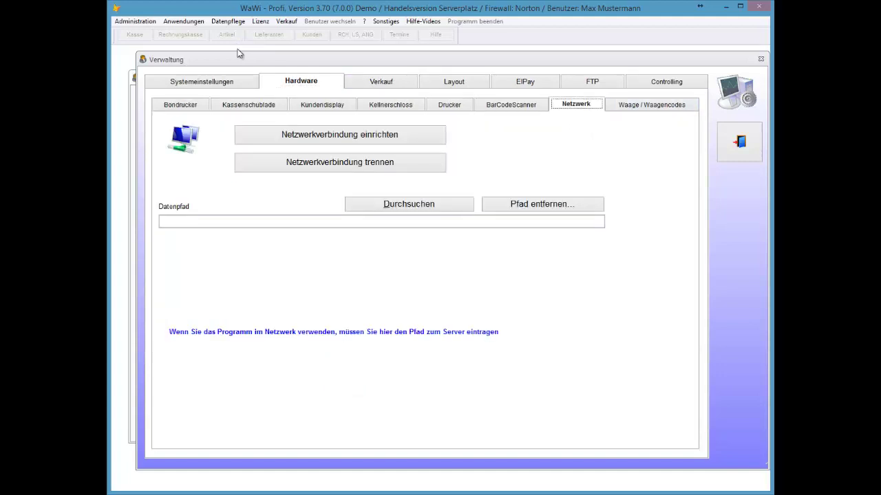
# Set the client's data path to the network drive W:\ and acknowledge the restart notice.
pyautogui.press('Tab')
pyautogui.press('Return')
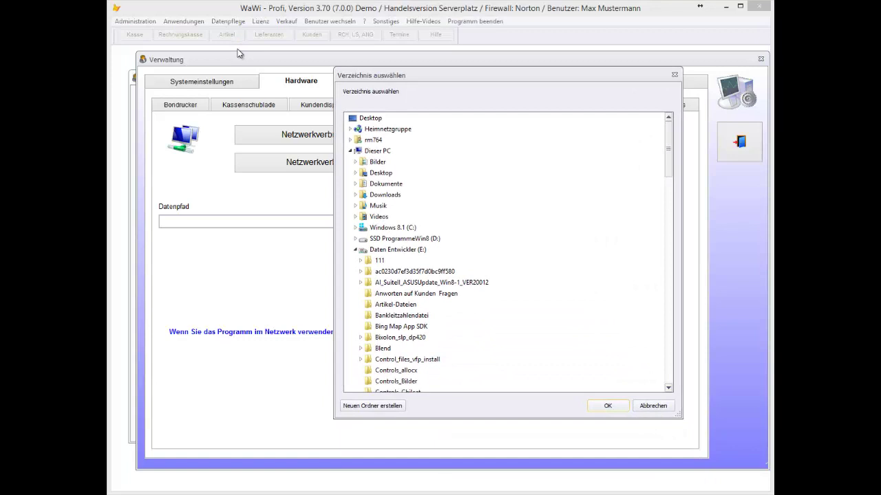
pyautogui.moveTo(668, 149); pyautogui.dragTo(668, 322)
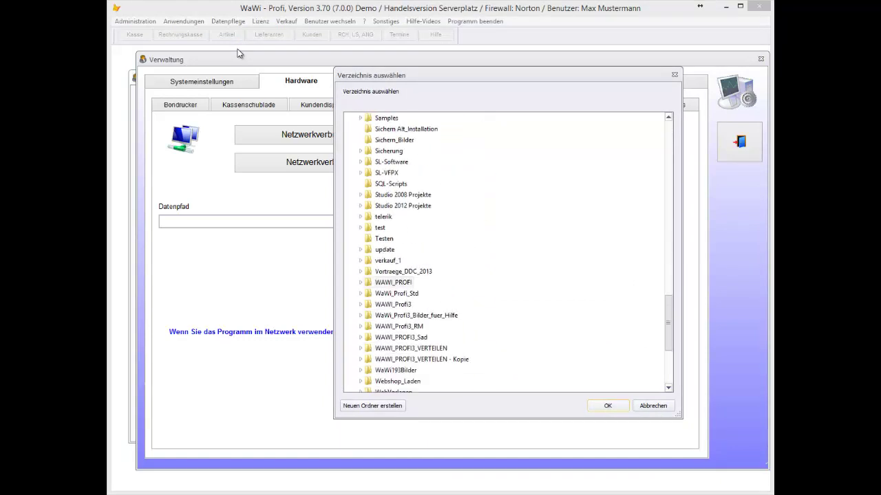
pyautogui.scroll(-5, 238, 54)
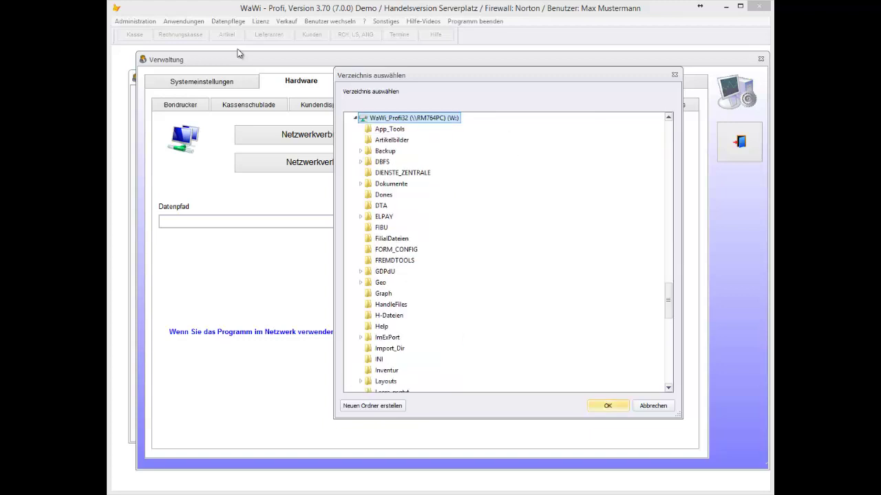
pyautogui.press('Return')
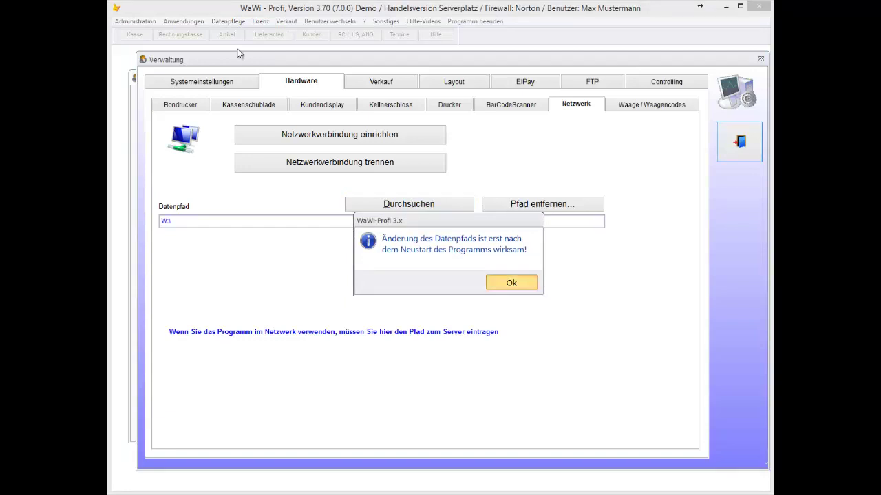
pyautogui.press('Return')
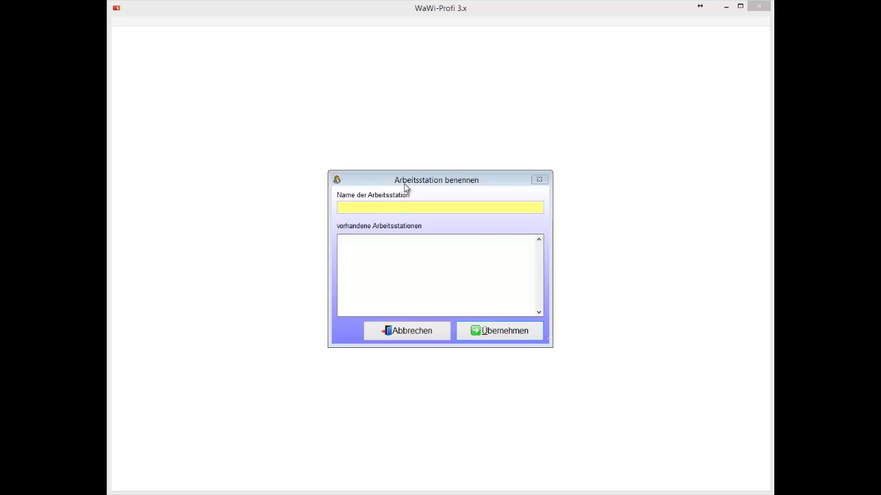
# Name the workstation "Client 1, Theke" and apply the name.
pyautogui.click(383, 210)
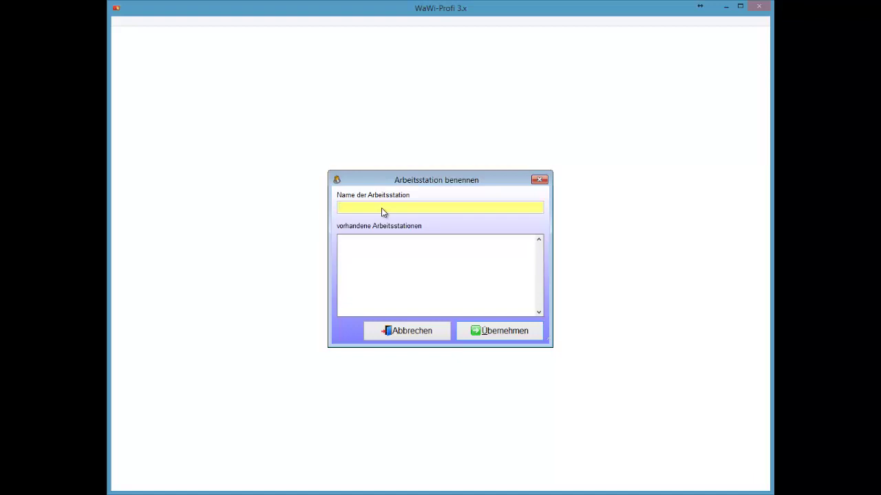
pyautogui.write('Client 1, Theke')
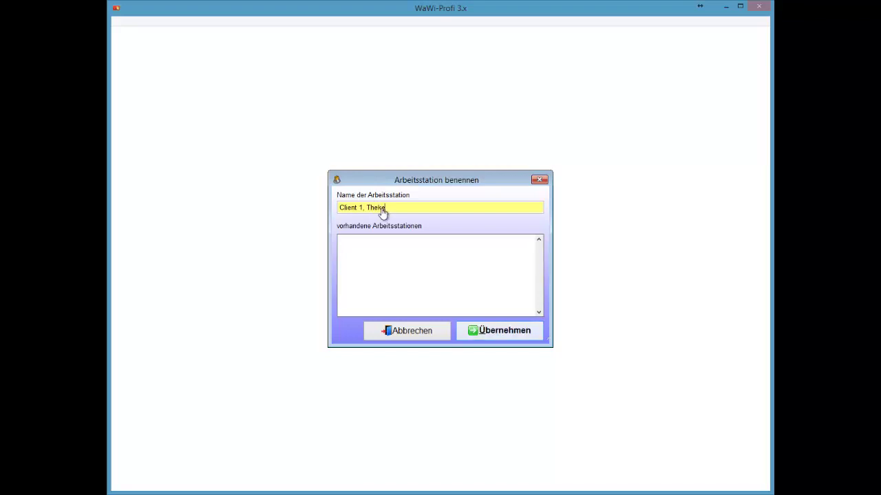
pyautogui.press('Return')
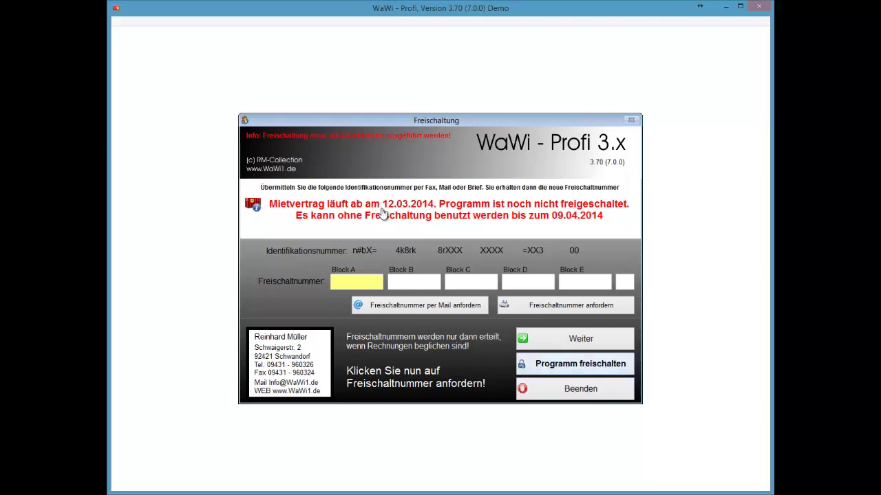
# Continue past the activation dialog without an activation number, and log in to the client as the first listed user.
pyautogui.press('Return')
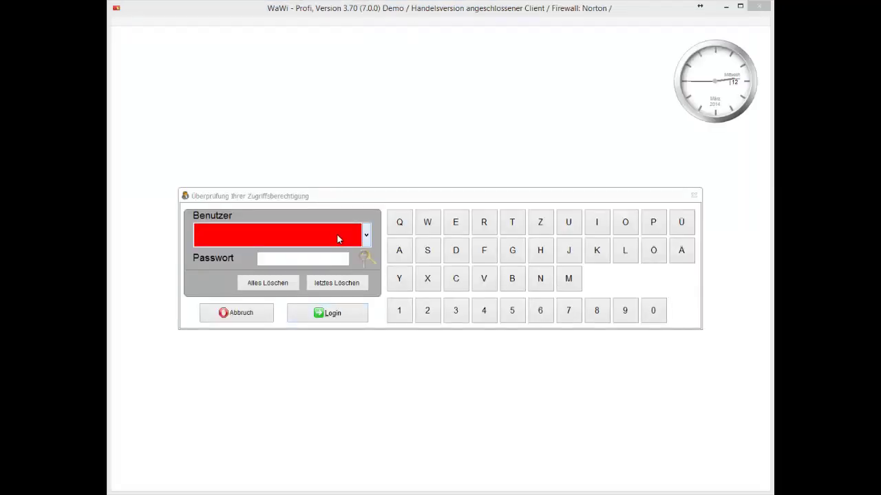
pyautogui.click(333, 233)
pyautogui.click(333, 233)
pyautogui.press('Return')
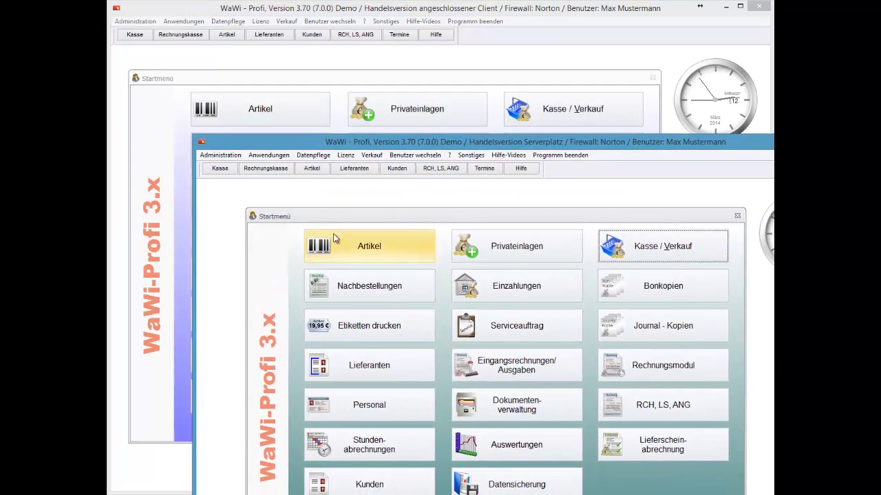
# Rename article 1 to "Testartikel 1-11" in the server installation's Artikelstamm and save the change.
pyautogui.click(335, 238)
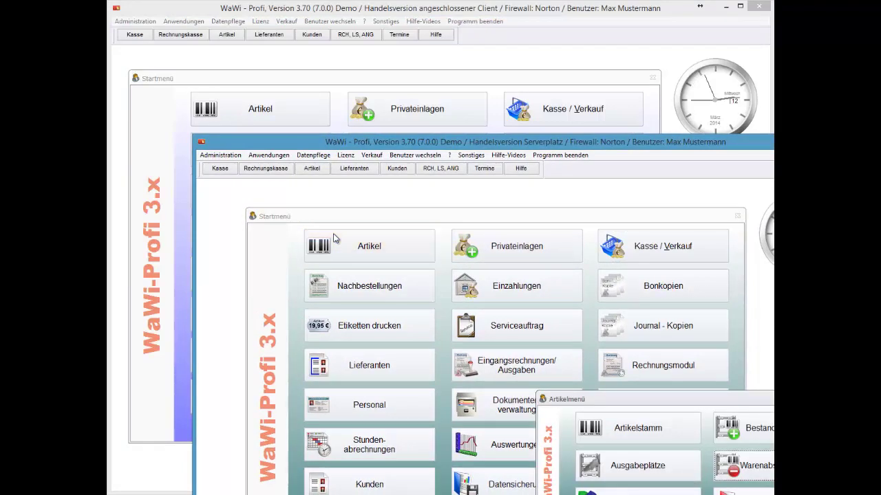
pyautogui.click(638, 428)
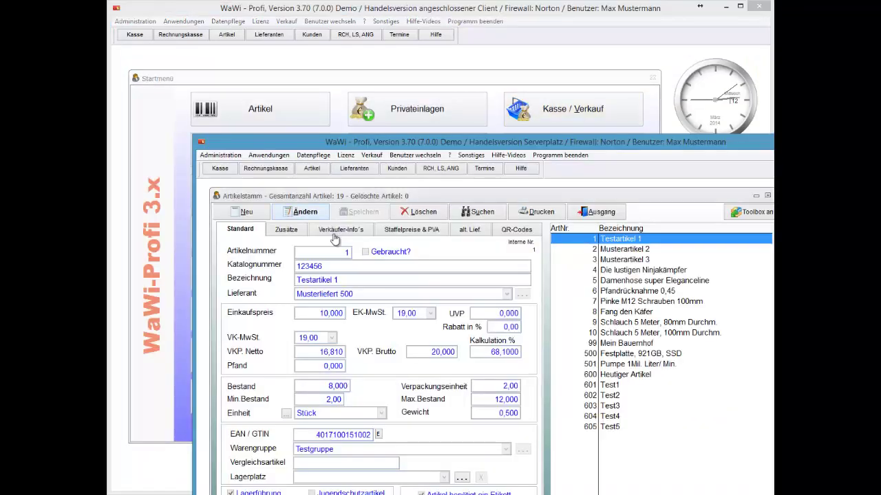
pyautogui.click(301, 212)
pyautogui.click(369, 280)
pyautogui.click(337, 280)
pyautogui.write('-')
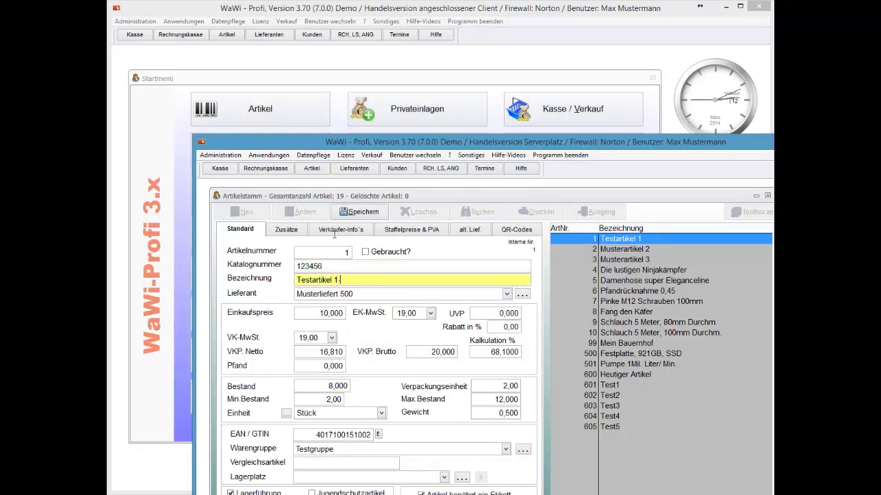
pyautogui.write('11')
pyautogui.hotkey('alt', 's')
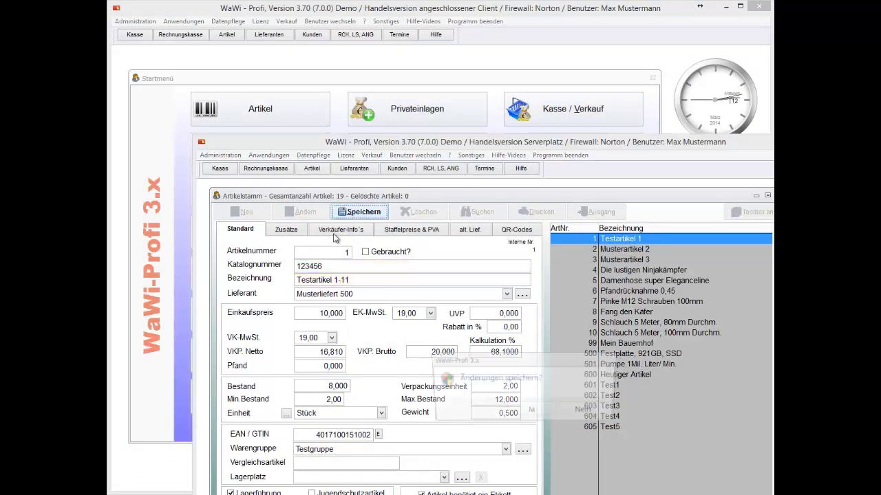
pyautogui.press('Return')
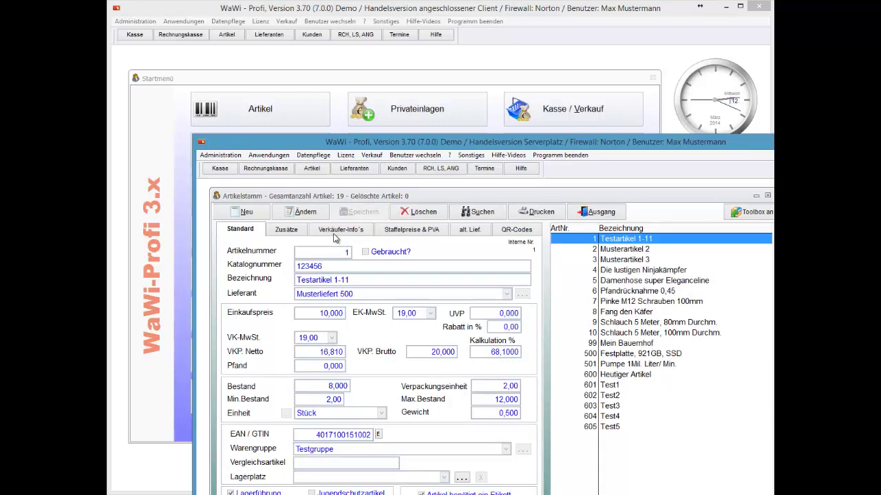
# Switch to the client to check article 1's name in its Artikelstamm, and close the Artikelstamm in both installations.
pyautogui.hotkey('alt', 'Tab')
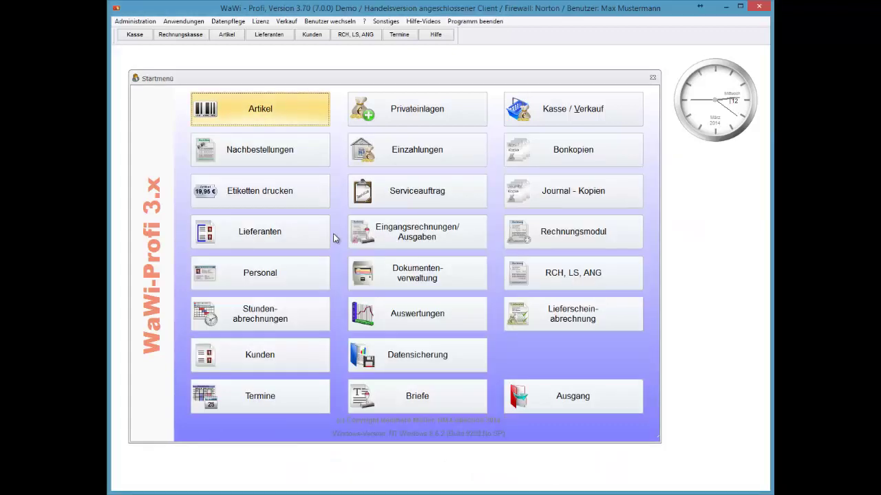
pyautogui.press('Return')
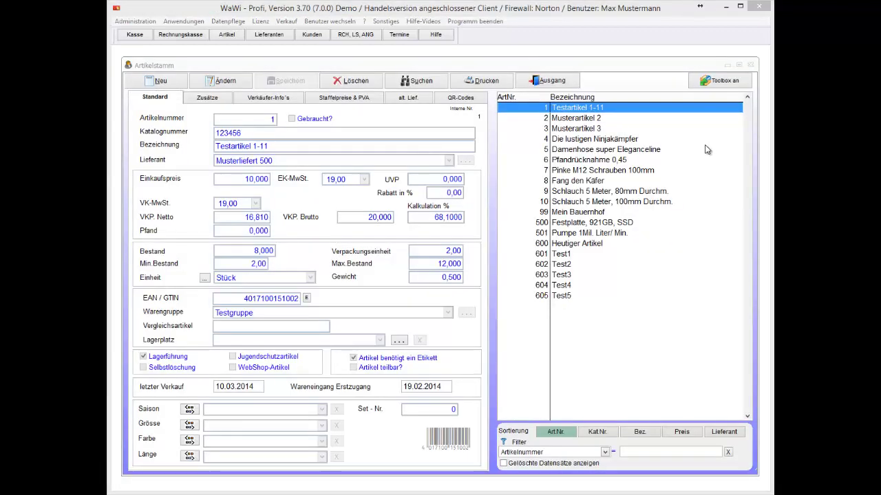
pyautogui.click(551, 81)
pyautogui.hotkey('alt', 'Tab')
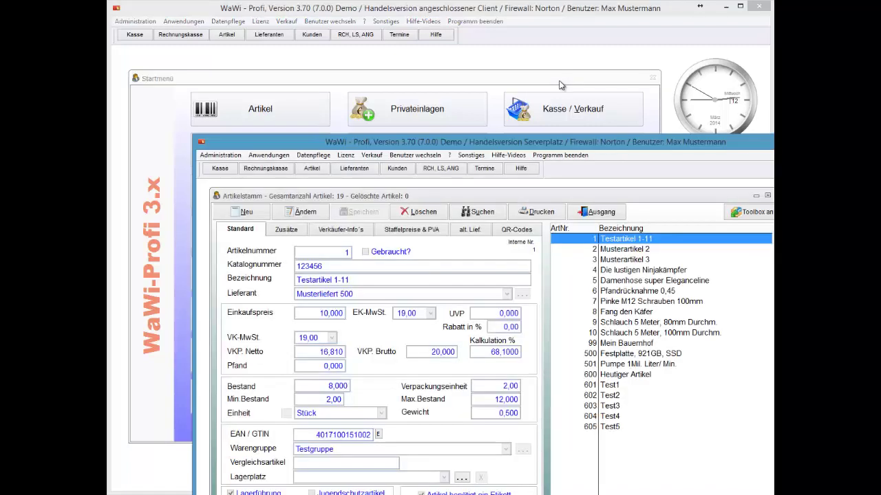
pyautogui.click(597, 212)
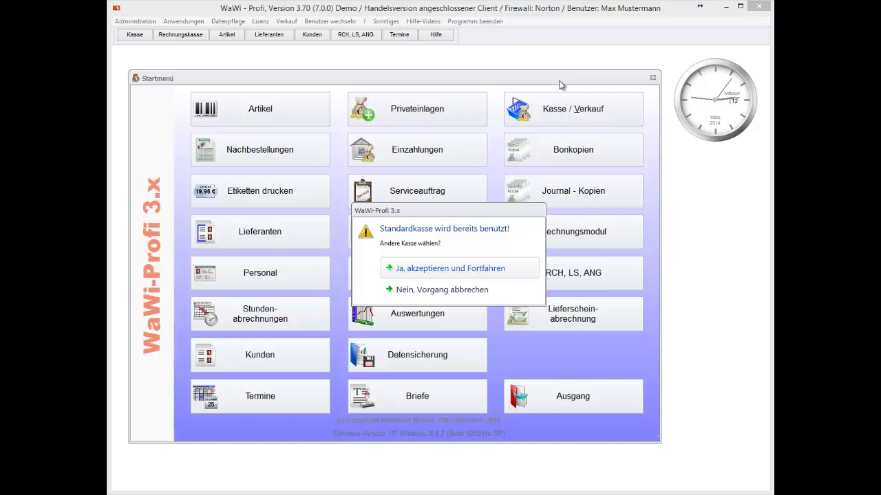
# Decline choosing another register and cancel opening the sales register on the client.
pyautogui.press('Down')
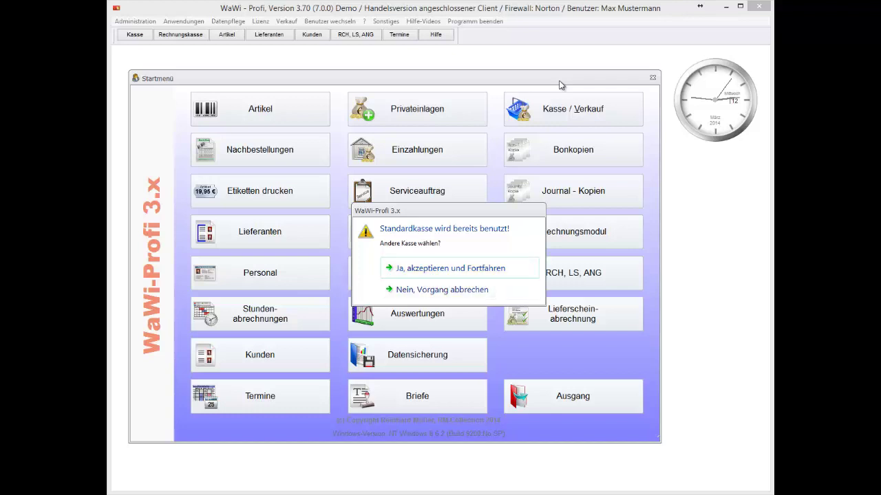
pyautogui.press('Up')
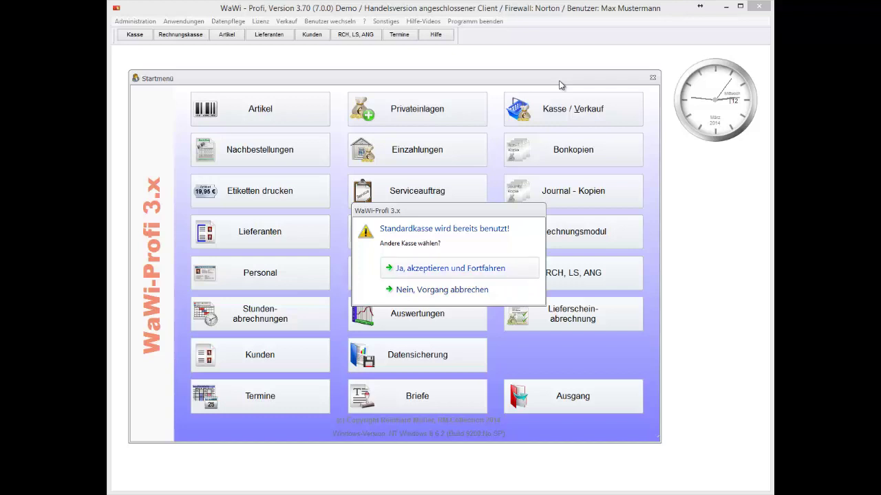
pyautogui.click(441, 289)
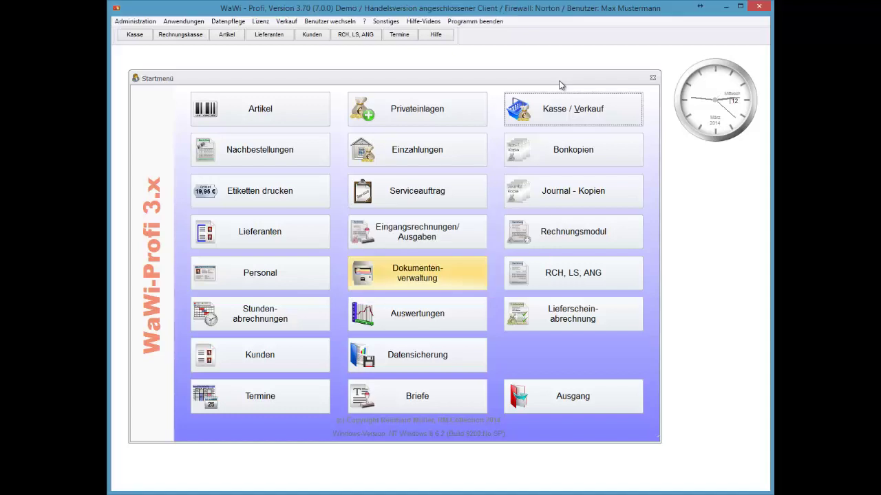
pyautogui.click(135, 22)
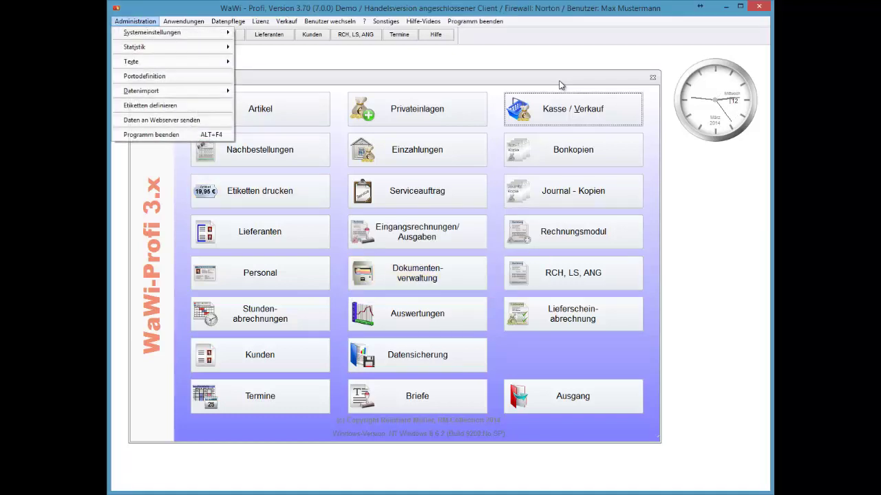
pyautogui.click(151, 106)
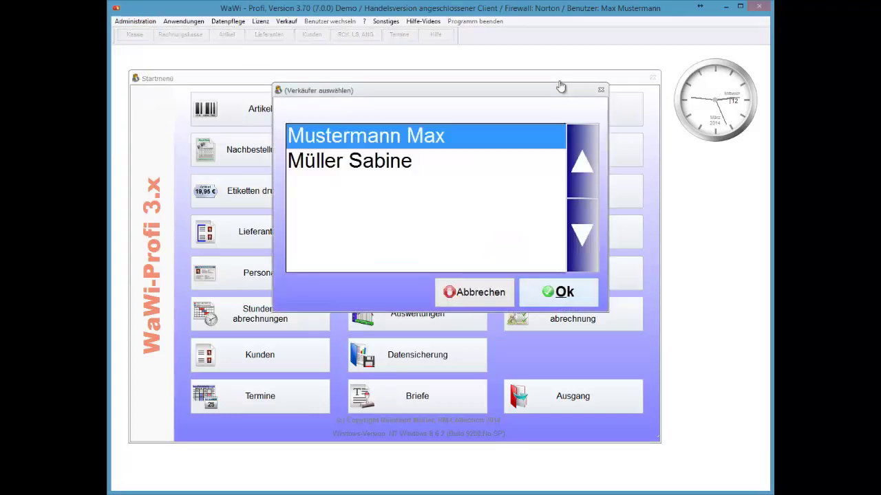
pyautogui.click(559, 293)
pyautogui.press('Down')
pyautogui.press('Return')
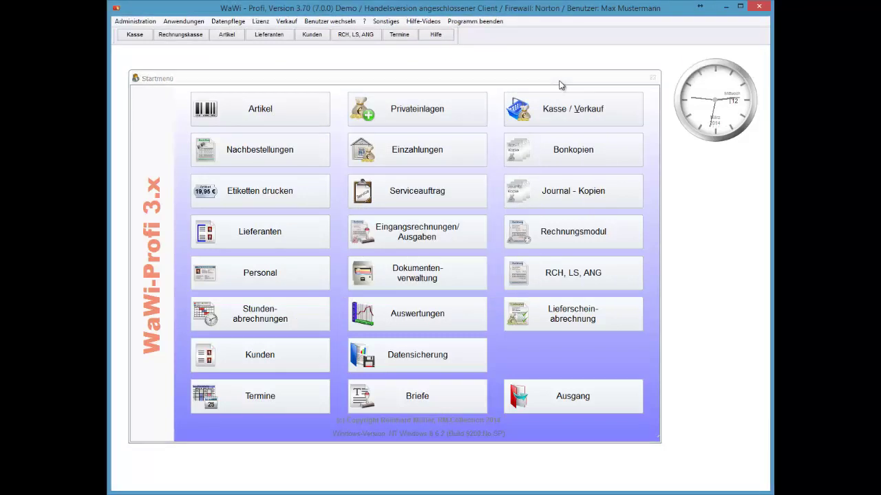
# Set "Kasse: Theke" as the client workstation's default register in the Verhalten & Optik sales settings, and leave the settings.
pyautogui.click(134, 21)
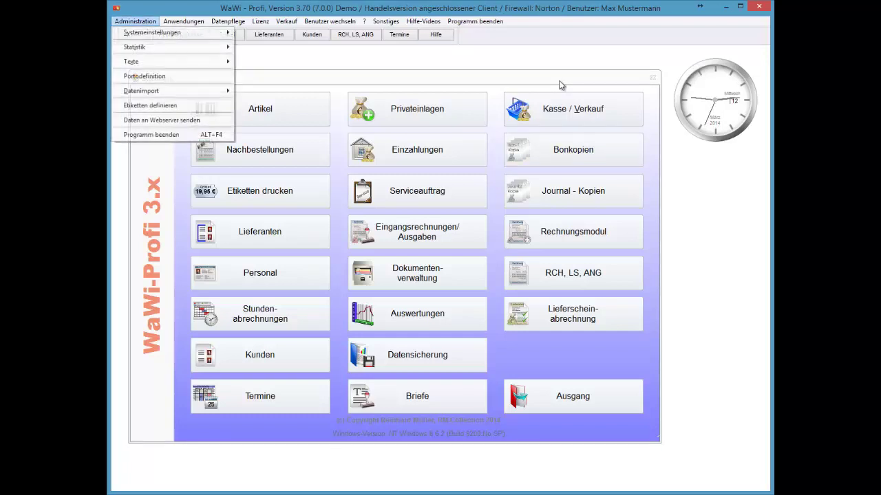
pyautogui.moveTo(150, 32)
pyautogui.click(271, 32)
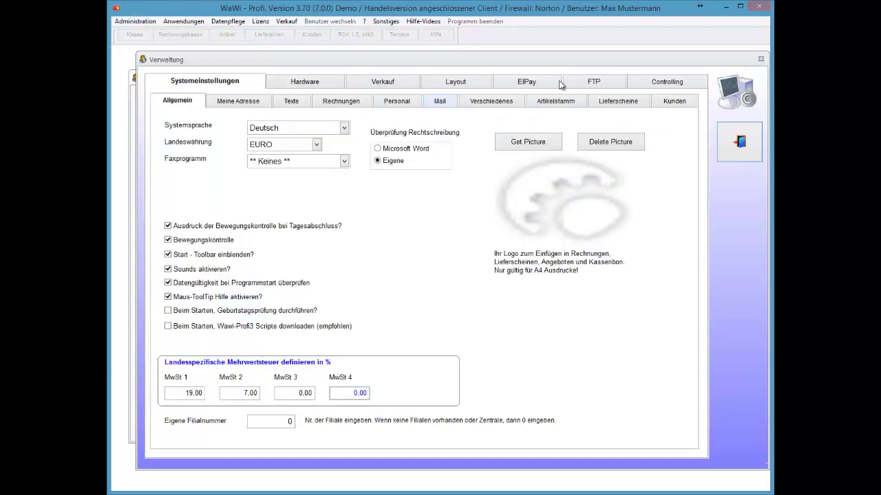
pyautogui.click(383, 82)
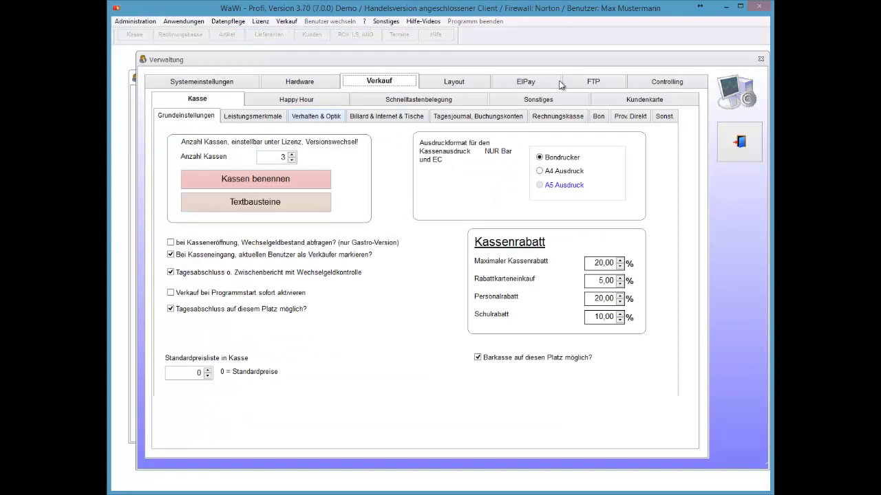
pyautogui.click(316, 116)
pyautogui.click(260, 370)
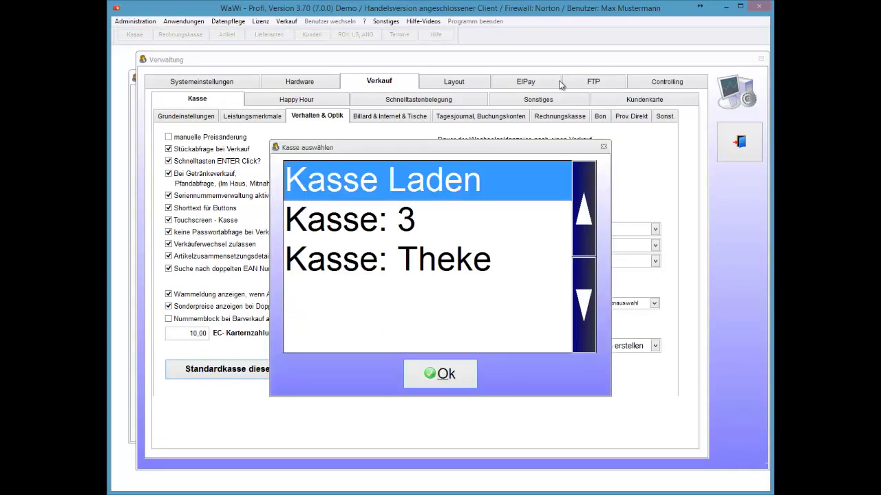
pyautogui.press('Down')
pyautogui.press('Down')
pyautogui.press('Tab')
pyautogui.press('Return')
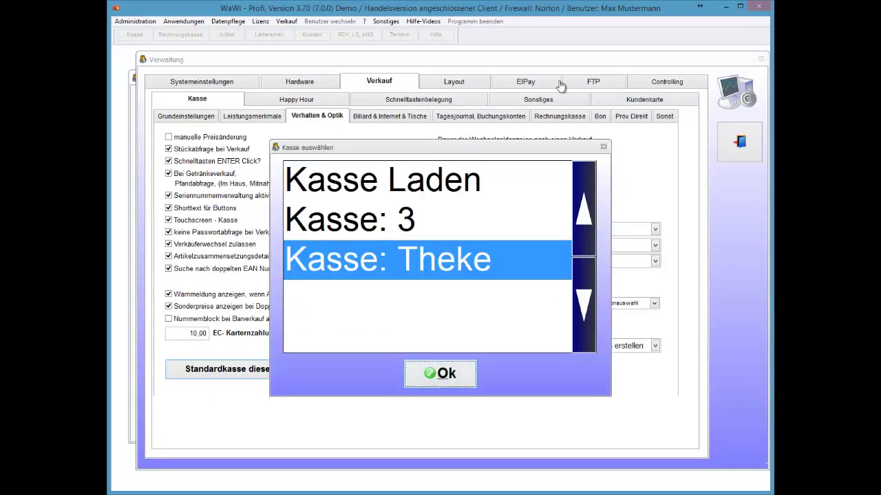
pyautogui.press('Escape')
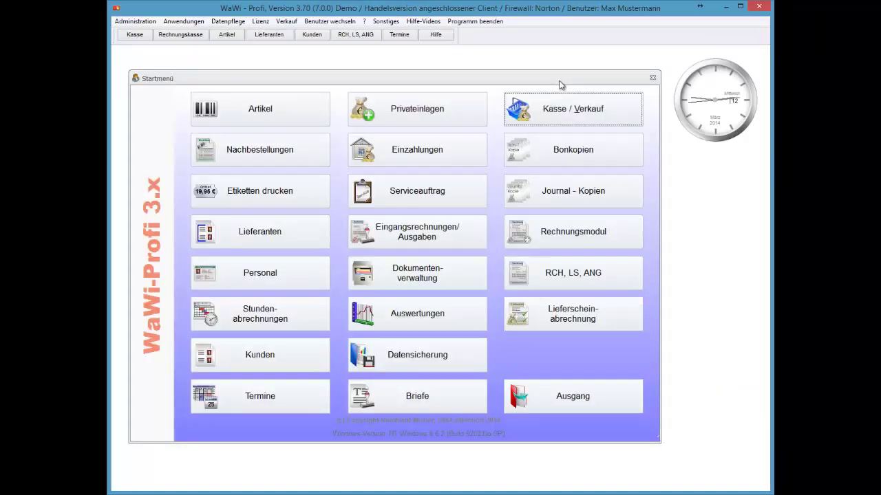
# Open the client's sales register as the first listed seller and accept 12.03.2014 as the sales day.
pyautogui.press('Return')
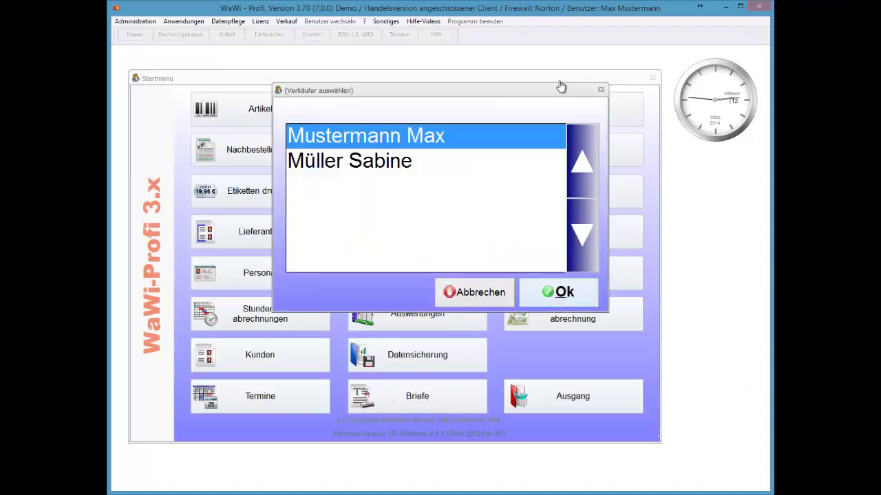
pyautogui.press('Return')
pyautogui.press('Return')
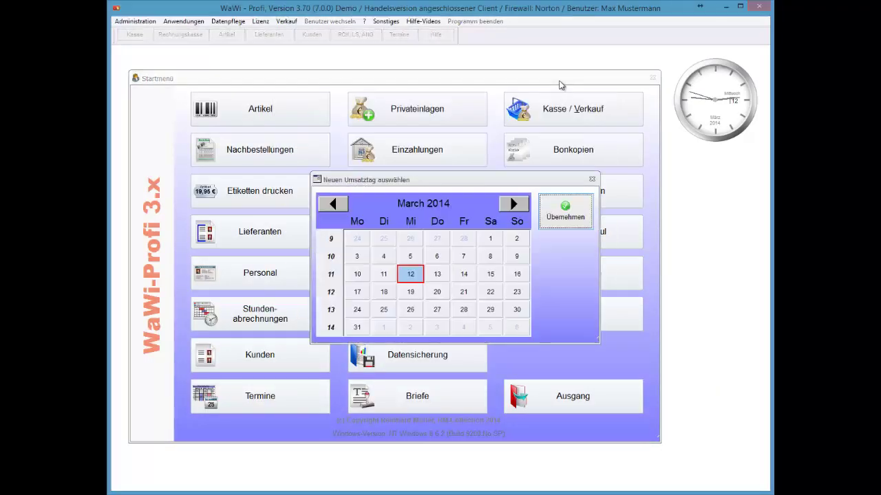
pyautogui.press('Return')
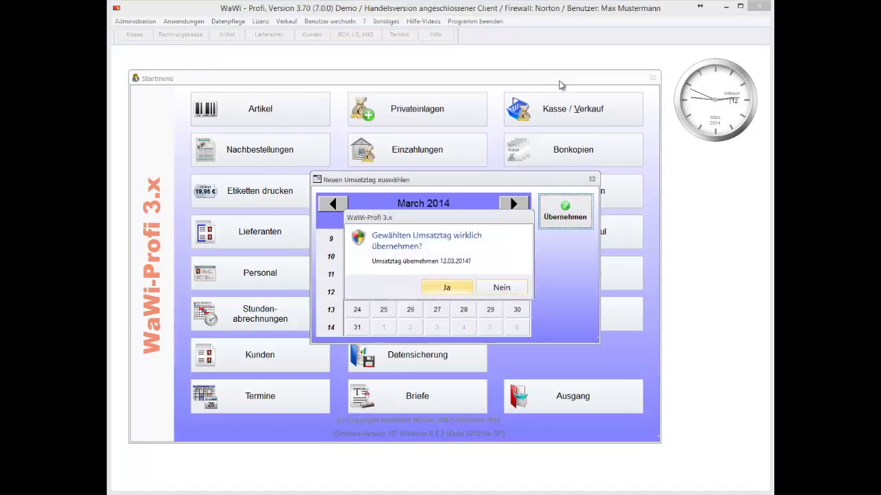
pyautogui.press('Return')
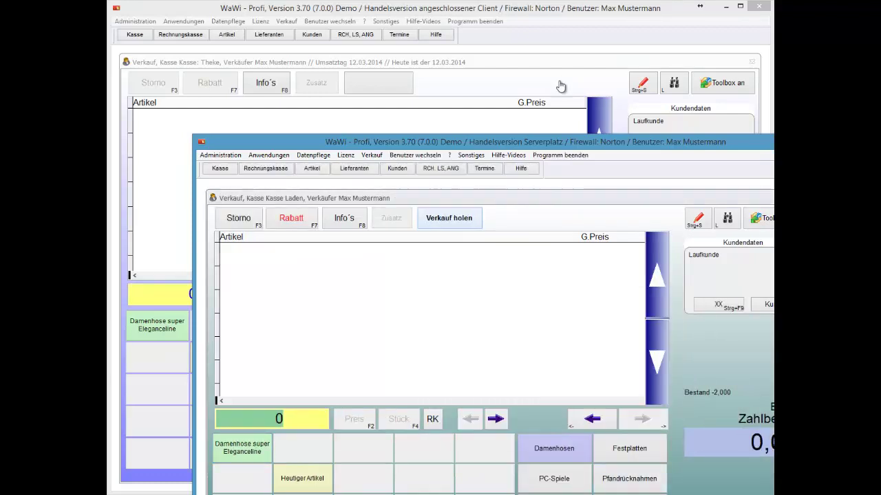
# Open the list of open sales on the client's Theke register and examine the sale released by the other register.
pyautogui.click(560, 85)
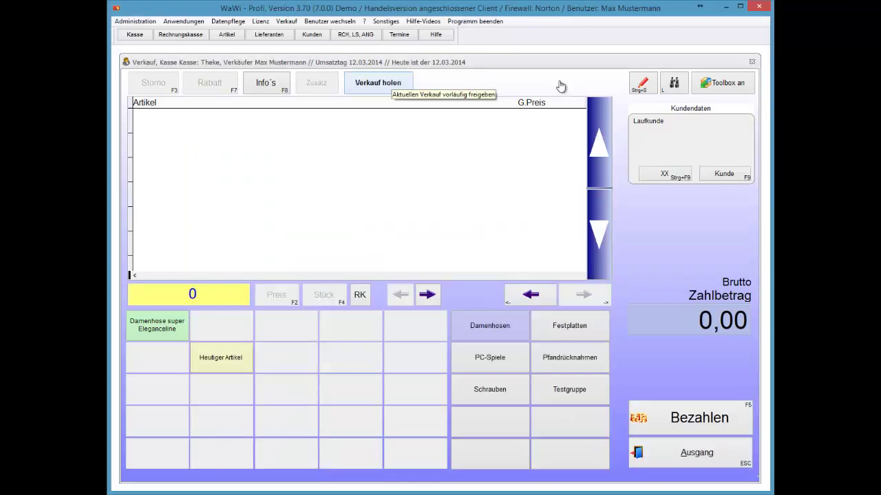
pyautogui.click(389, 83)
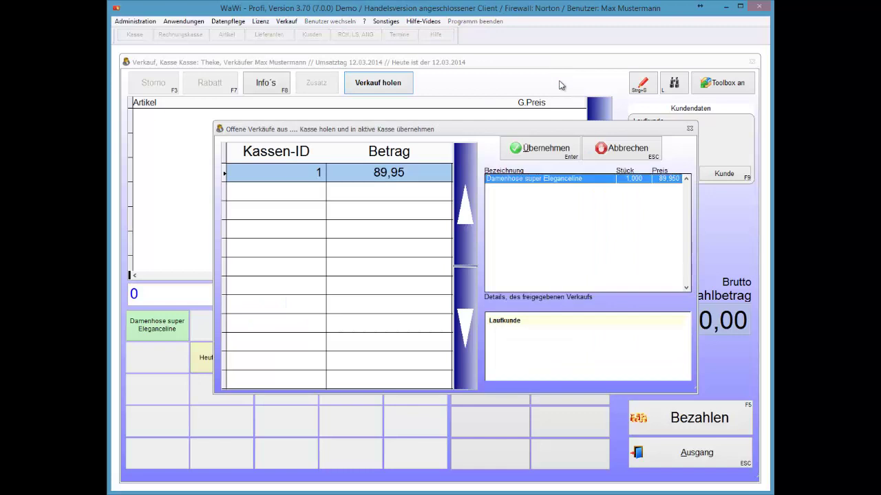
pyautogui.press('Tab')
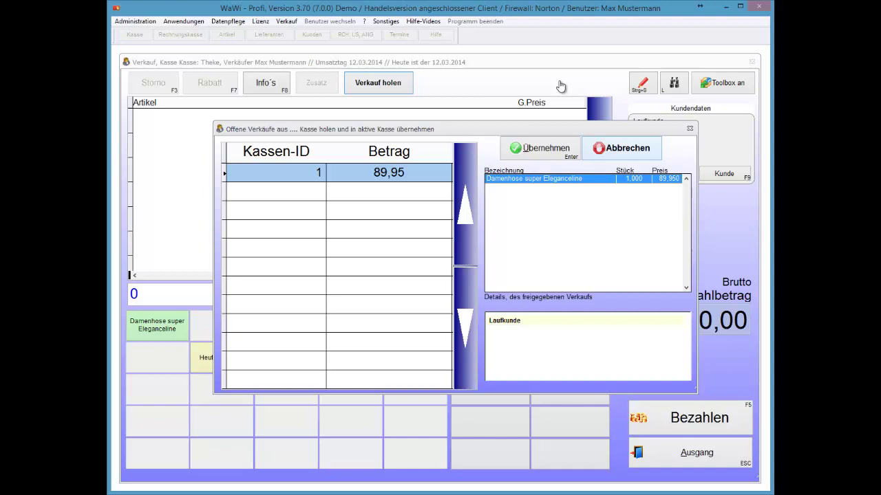
pyautogui.press('Return')
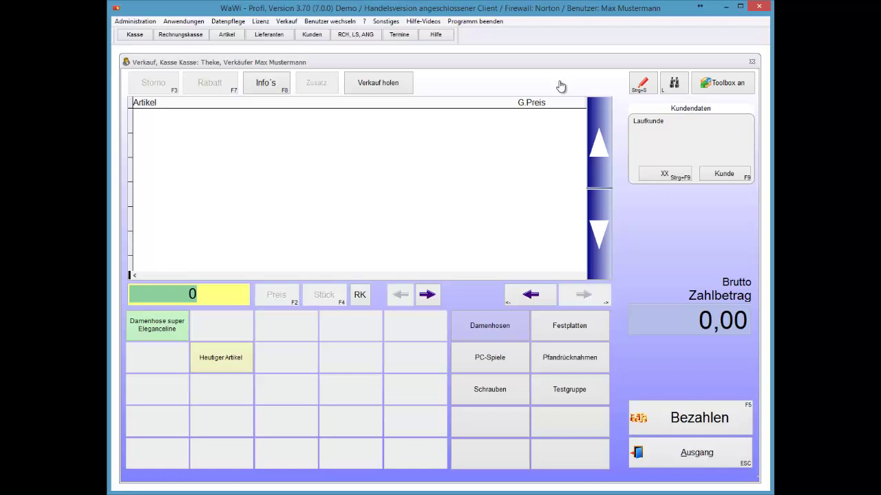
# Review the workstation's default register in the client's Verhalten & Optik sales settings and reconfirm "Kasse: Theke".
pyautogui.press('alt')
pyautogui.press('Right')
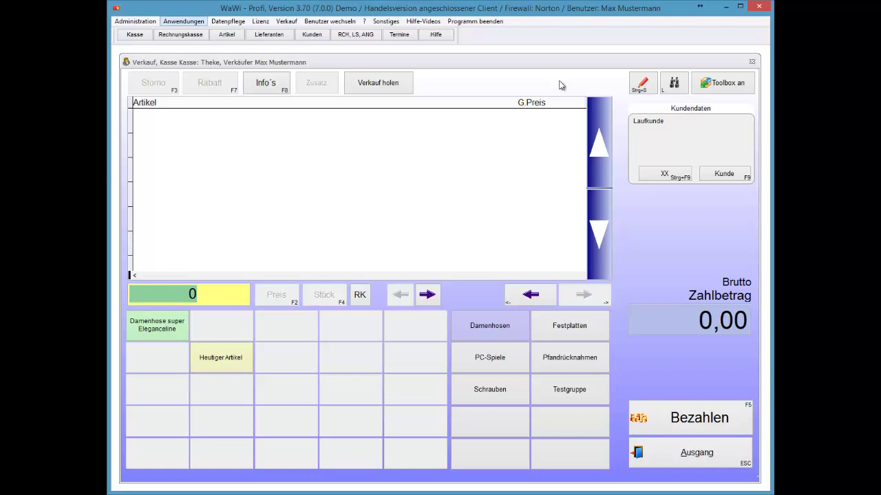
pyautogui.press('Left')
pyautogui.press('Down')
pyautogui.press('Right')
pyautogui.press('Down')
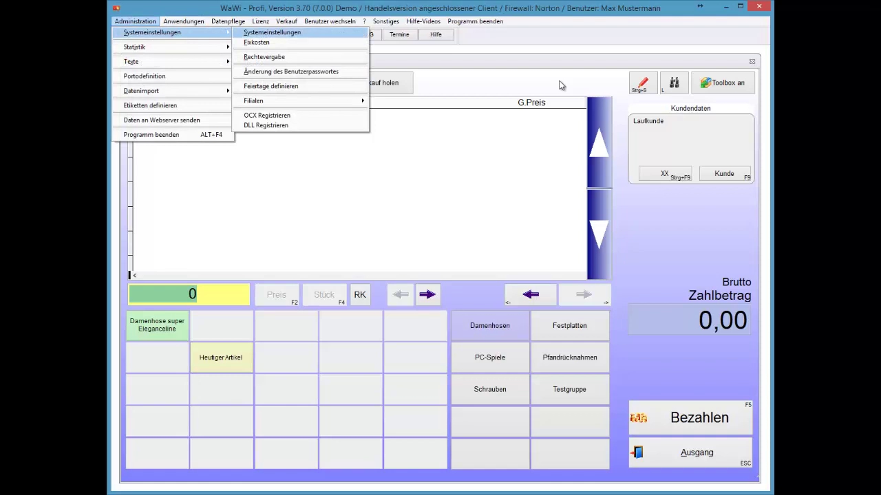
pyautogui.press('Return')
pyautogui.click(383, 82)
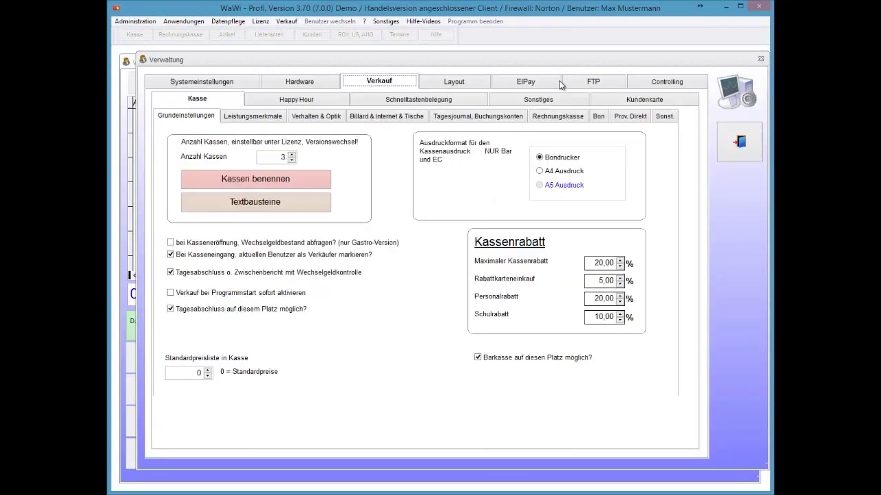
pyautogui.click(317, 116)
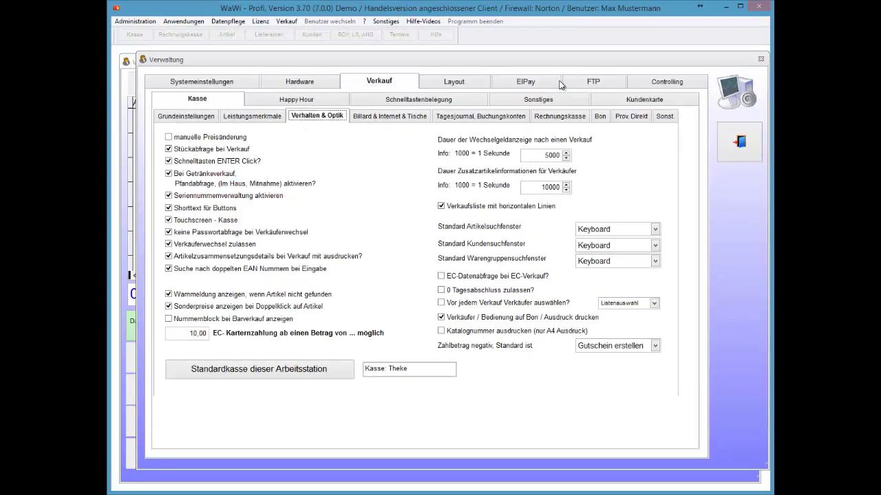
pyautogui.press('Tab')
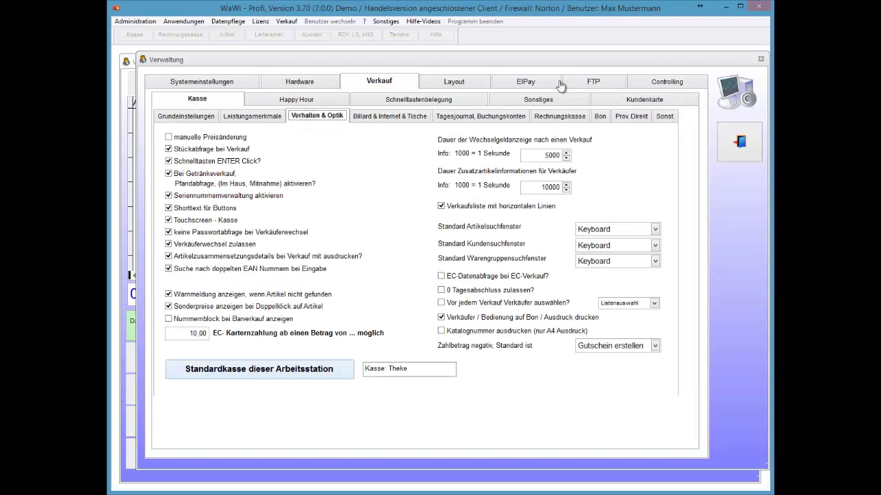
pyautogui.press('Return')
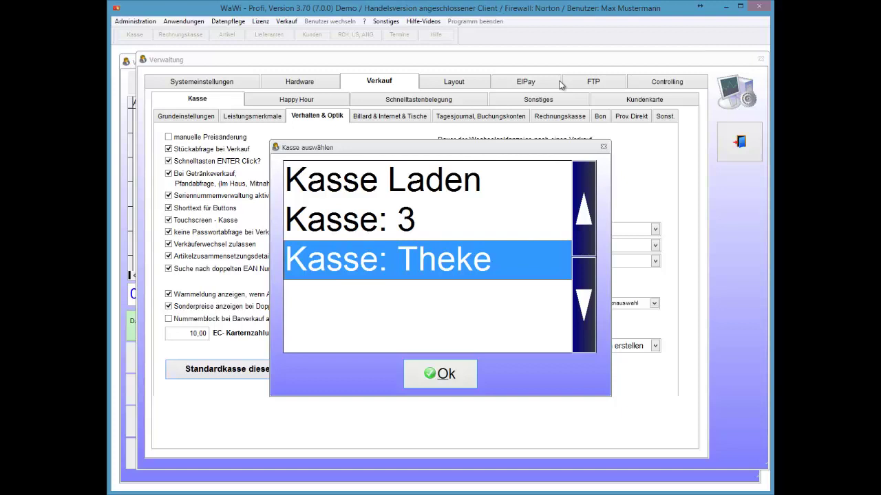
pyautogui.press('Return')
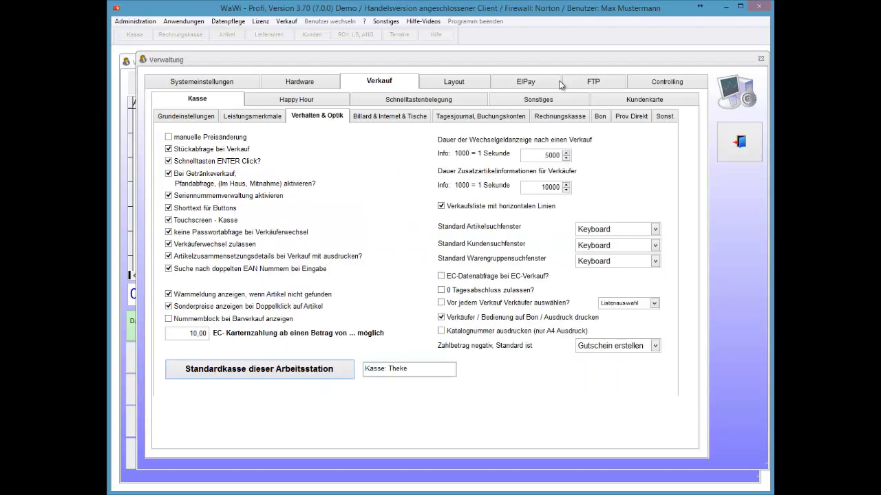